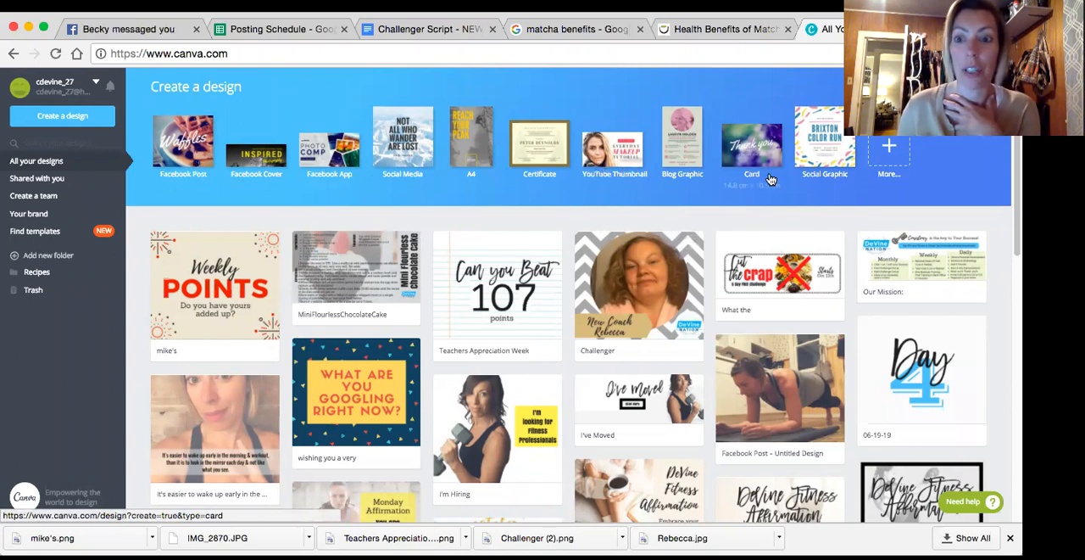
# Look through the full list of design types and start a new blank Facebook Post design
pyautogui.click(890, 149)
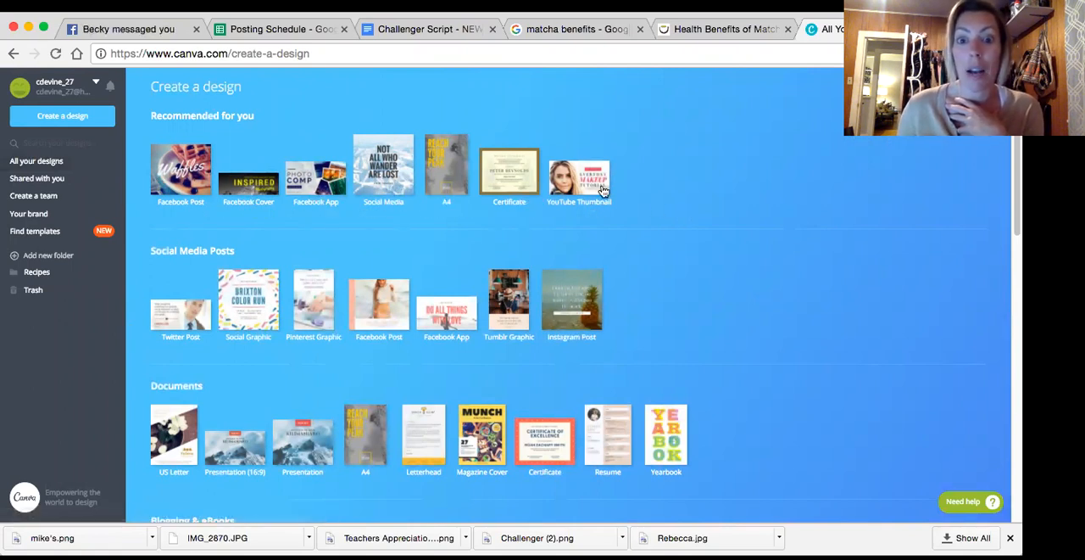
pyautogui.scroll(-1, 680, 219)
pyautogui.scroll(-5, 680, 222)
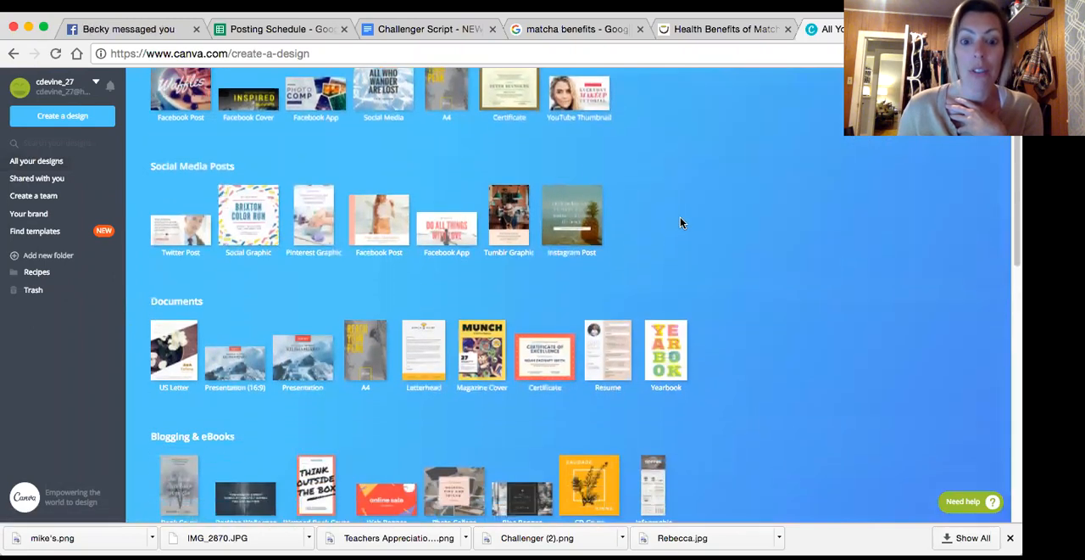
pyautogui.scroll(-5, 680, 222)
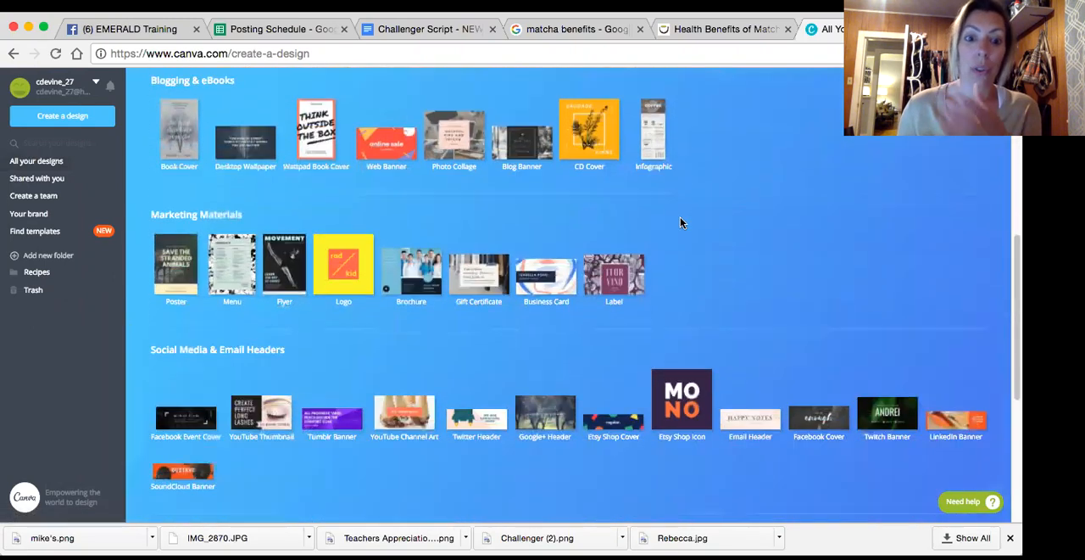
pyautogui.scroll(4, 680, 222)
pyautogui.scroll(5, 680, 222)
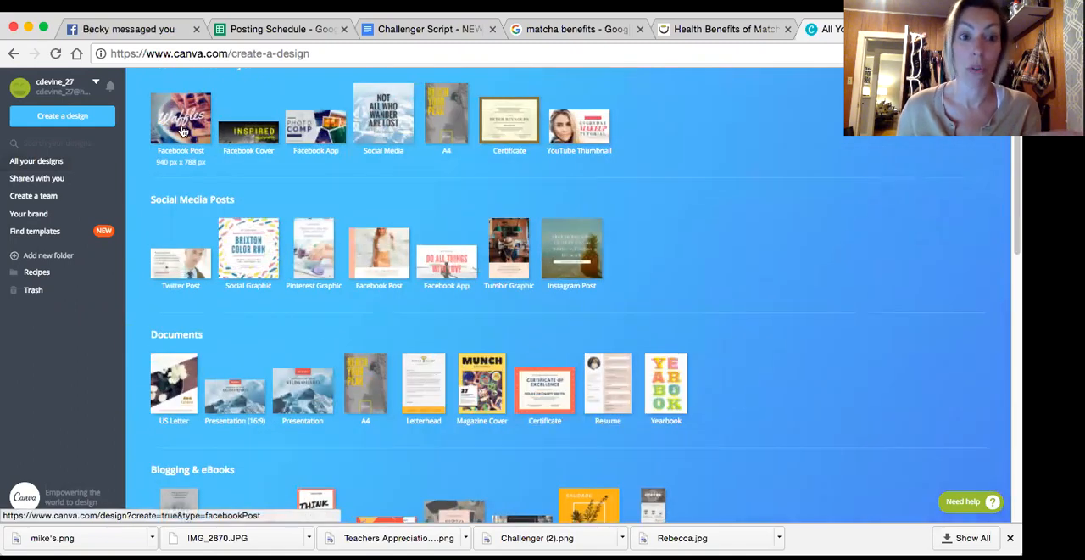
pyautogui.click(182, 128)
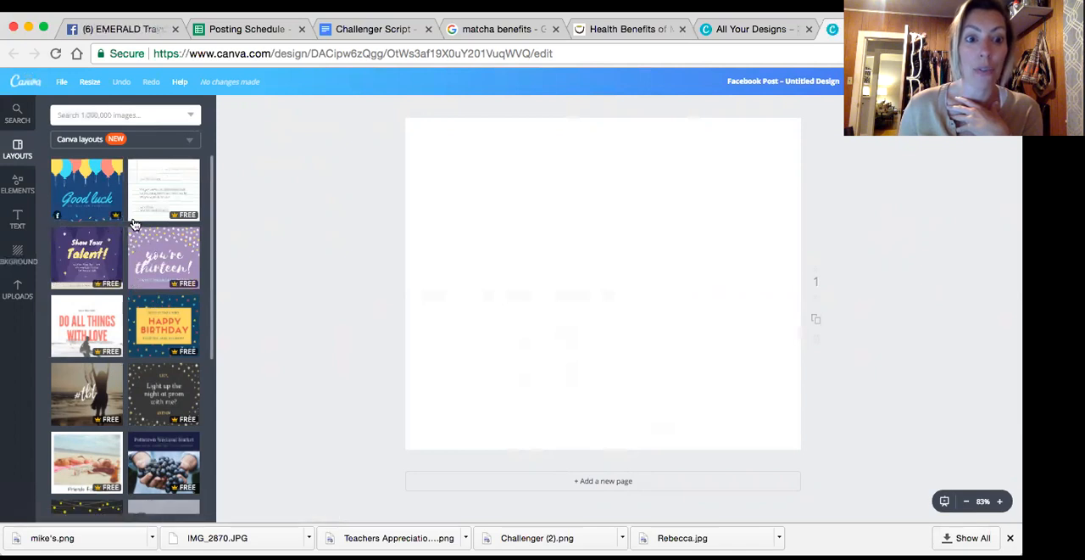
# Try the floral "Upcoming Events" layout on the page and replace it with the canyon "You'll find yourself" layout
pyautogui.scroll(-5, 183, 327)
pyautogui.scroll(-8, 156, 315)
pyautogui.scroll(-8, 157, 315)
pyautogui.scroll(-15, 157, 314)
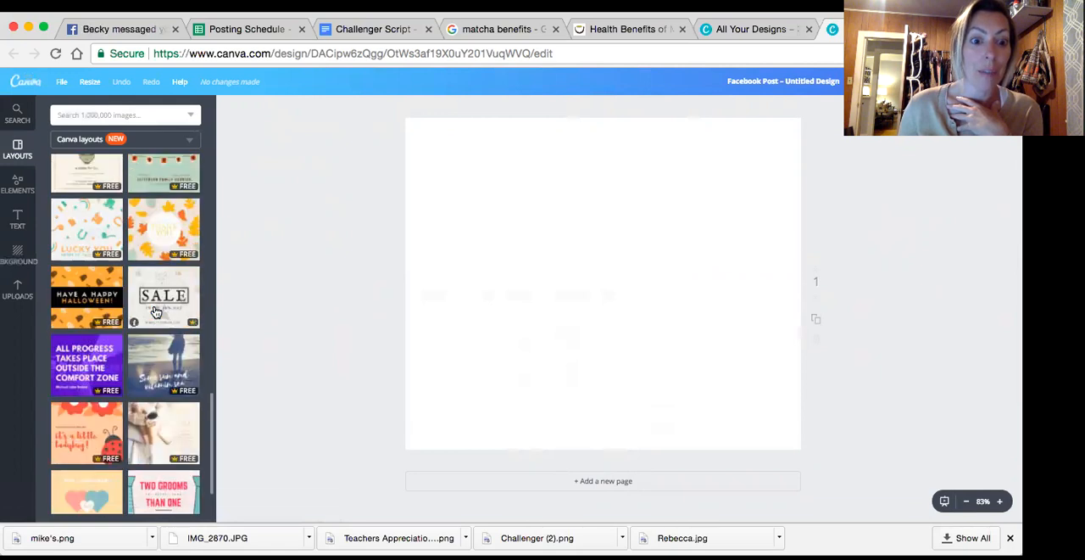
pyautogui.scroll(-6, 156, 313)
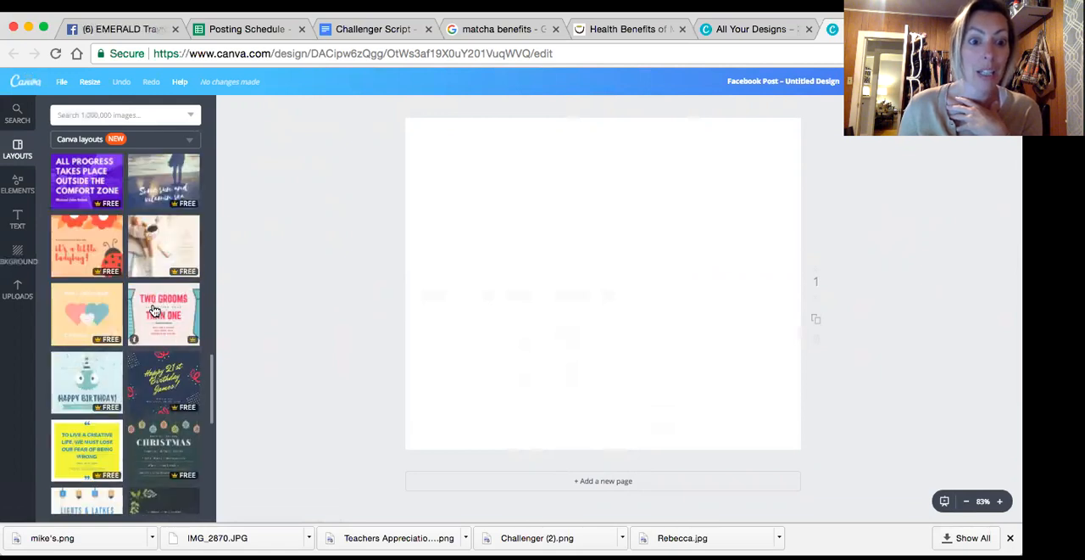
pyautogui.scroll(-10, 154, 311)
pyautogui.scroll(-6, 153, 311)
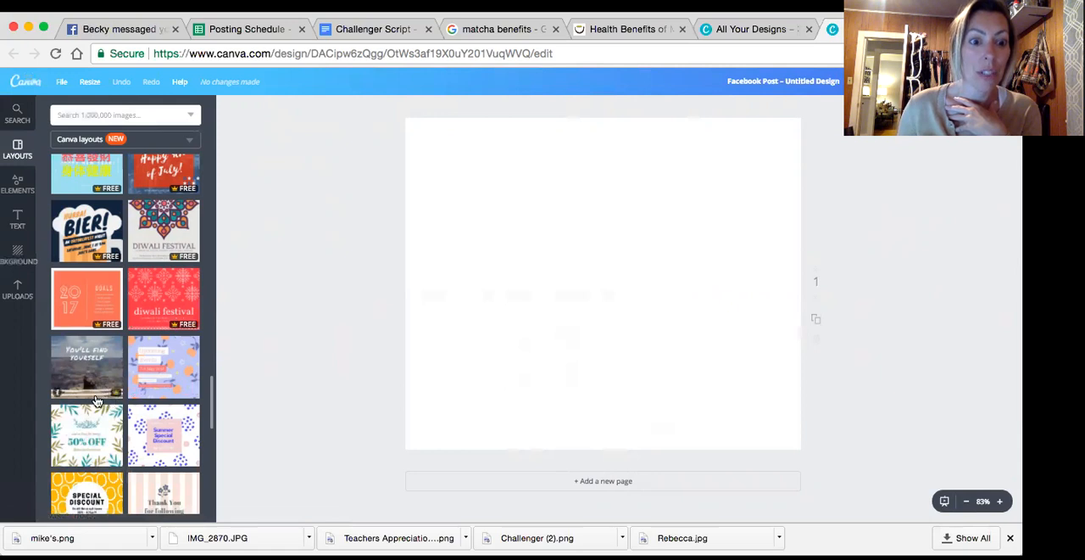
pyautogui.click(188, 386)
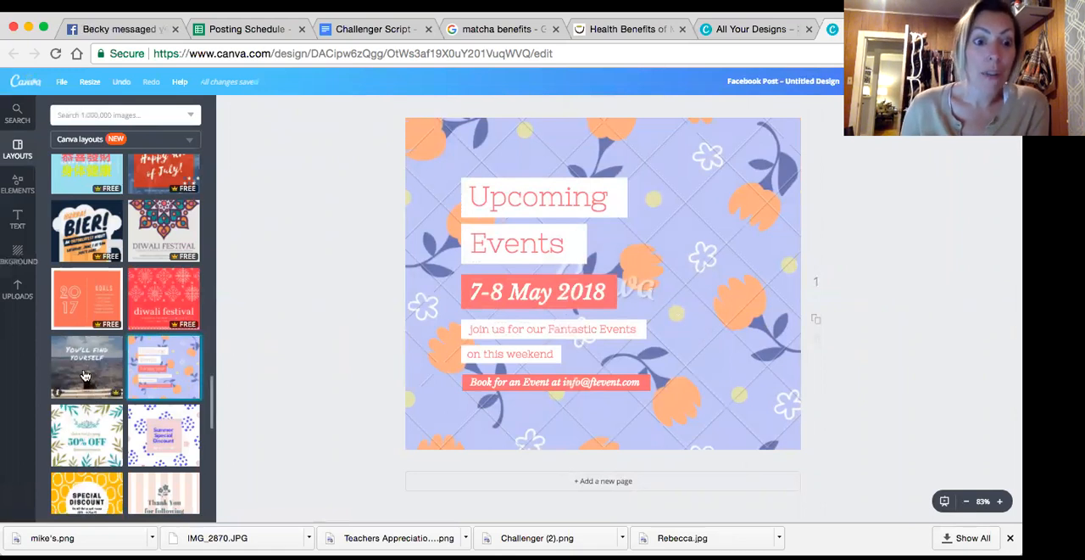
pyautogui.click(85, 375)
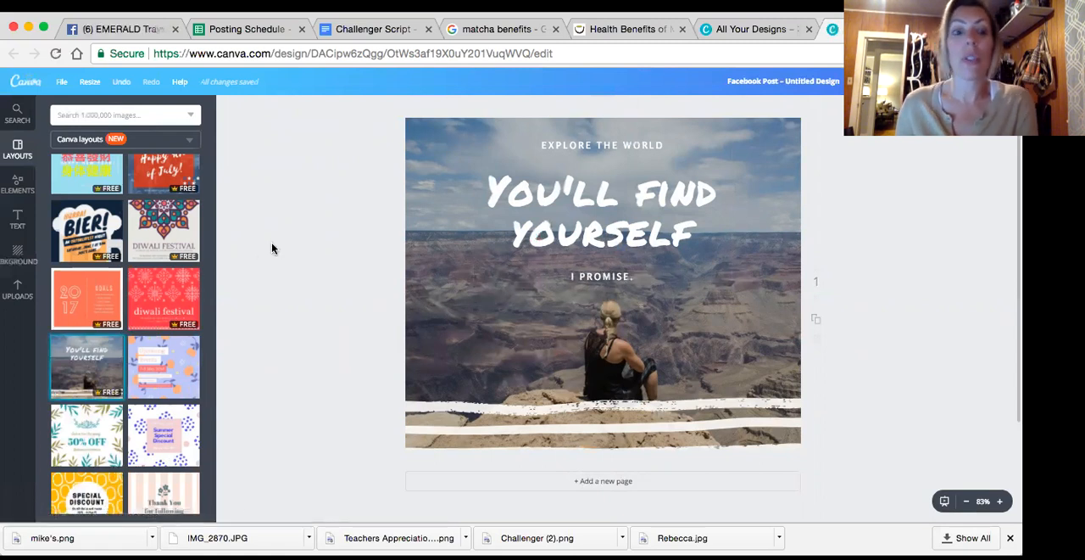
pyautogui.scroll(2, 168, 291)
pyautogui.scroll(5, 170, 279)
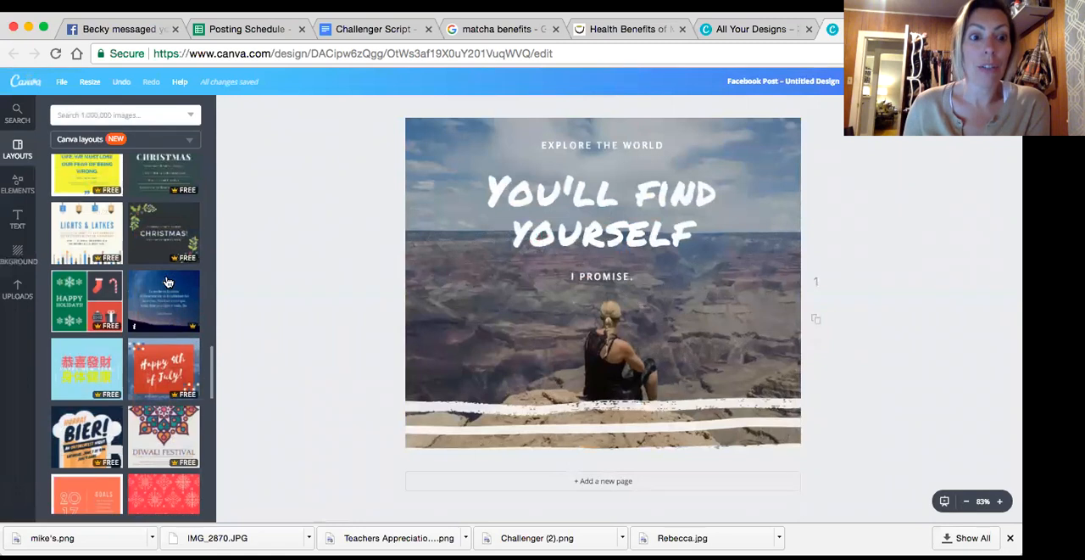
# Try photo grids over the design: two columns, three columns, and one wide cell above two small ones
pyautogui.click(15, 189)
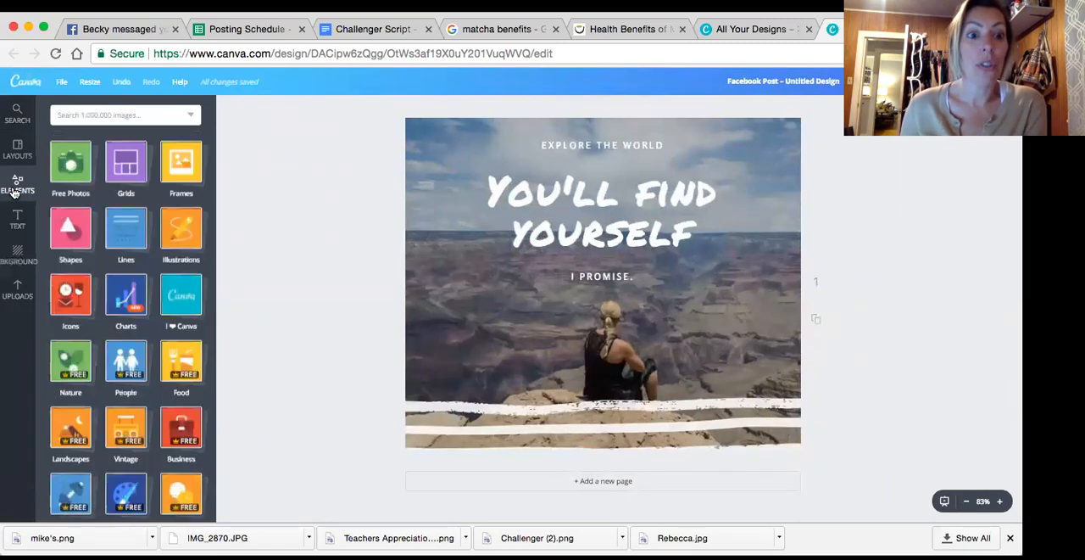
pyautogui.click(131, 165)
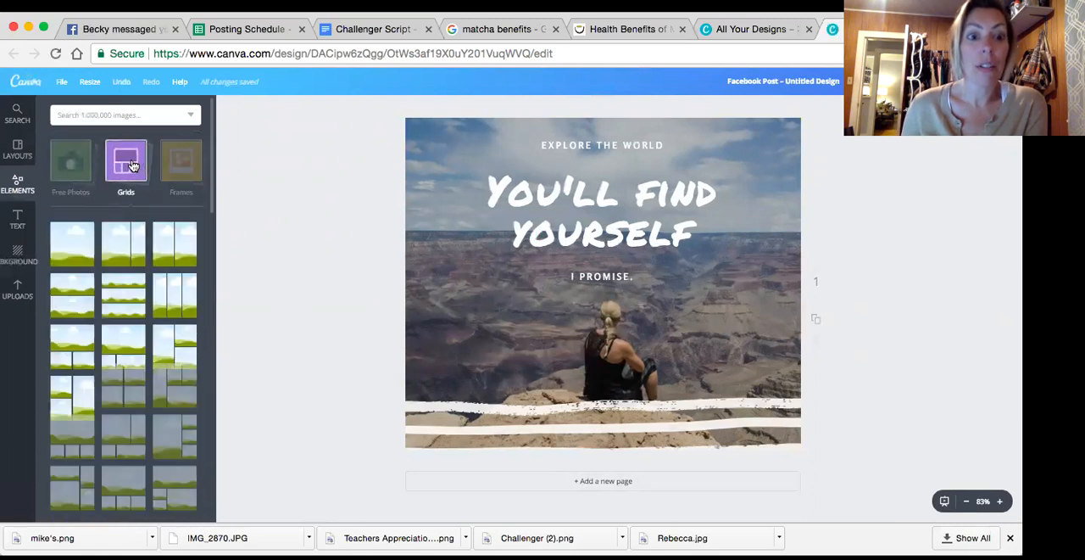
pyautogui.click(175, 243)
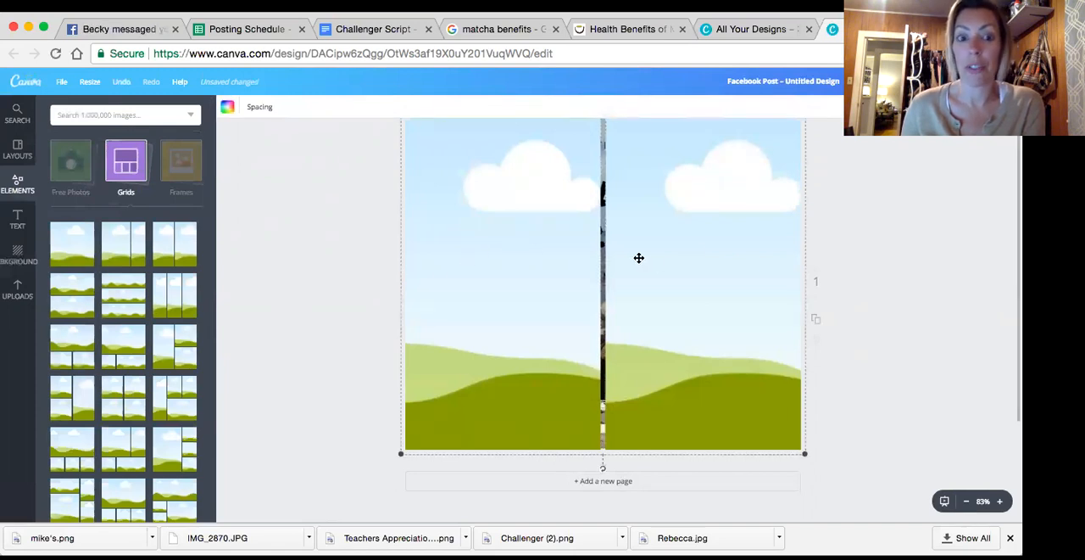
pyautogui.click(179, 293)
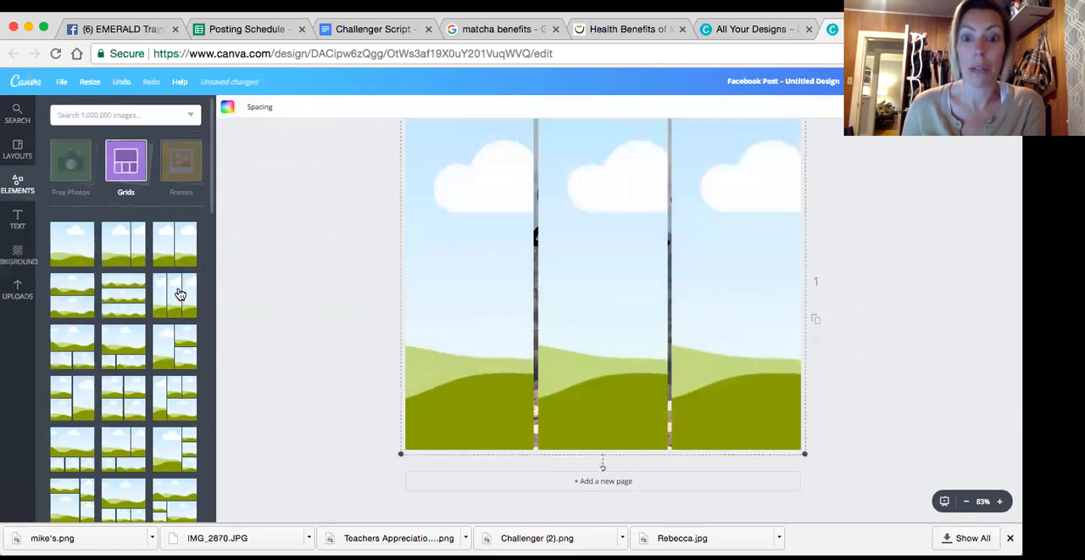
pyautogui.click(71, 342)
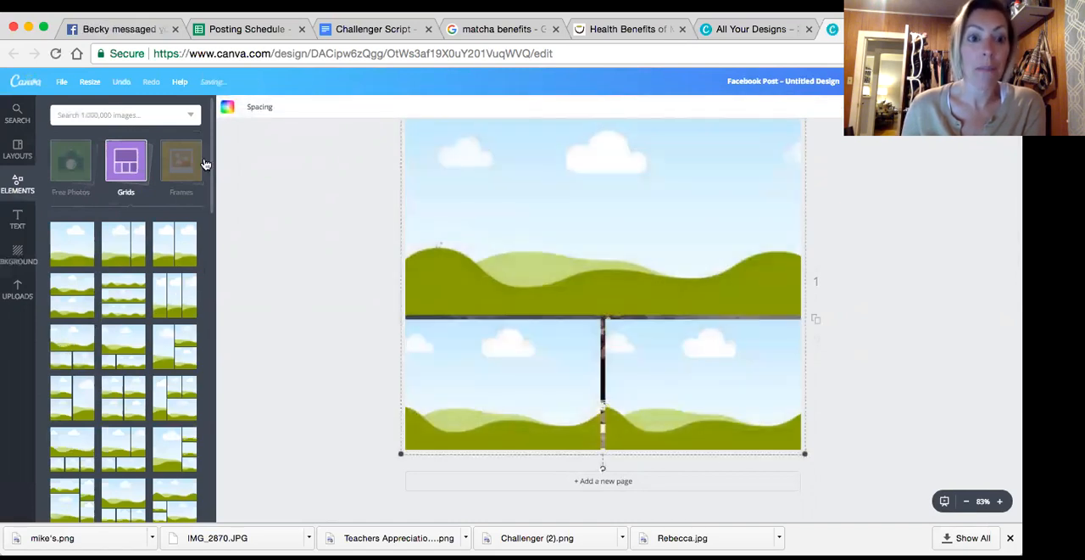
# Show the available frames and delete the photo grid covering the page
pyautogui.click(188, 159)
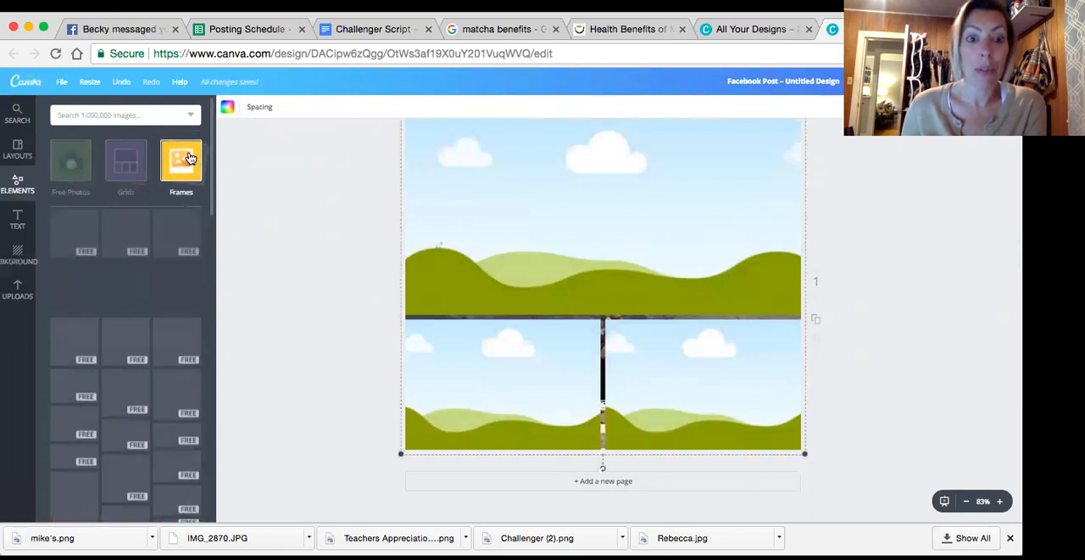
pyautogui.moveTo(727, 201); pyautogui.dragTo(734, 197)
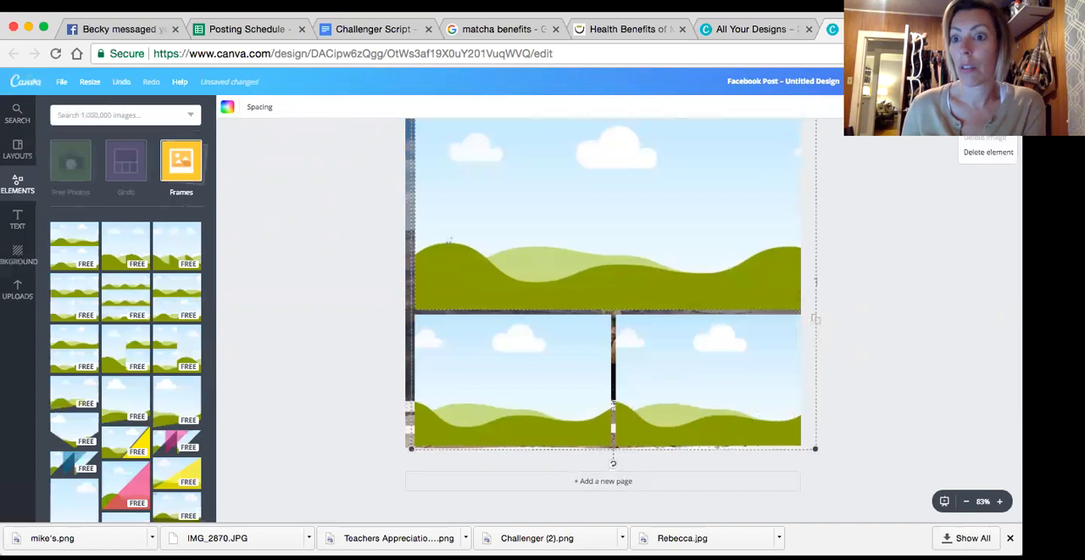
pyautogui.click(994, 153)
# Delete the "You'll find yourself" heading and the canyon background photo from the page
pyautogui.click(625, 227)
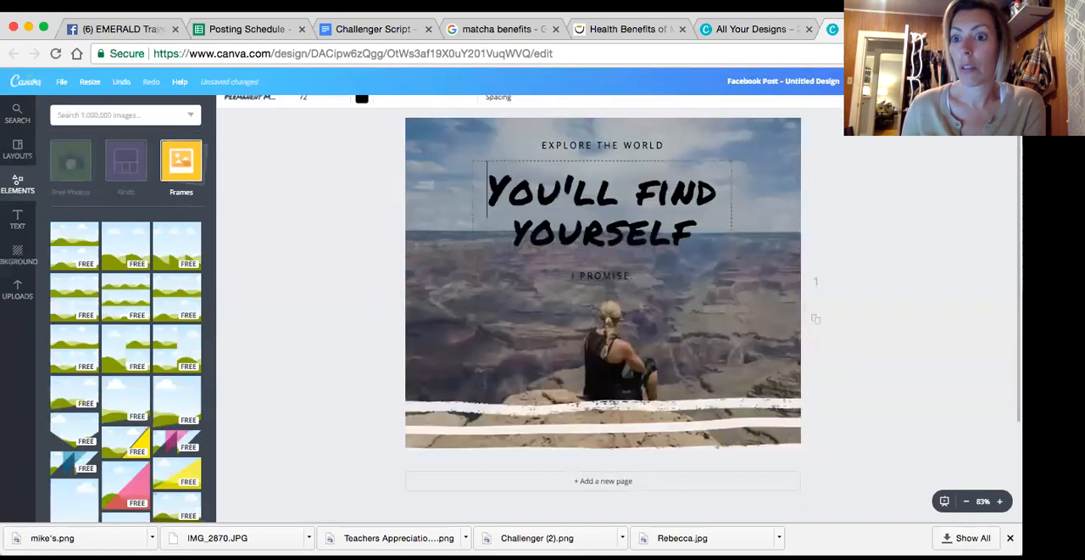
pyautogui.click(1002, 108)
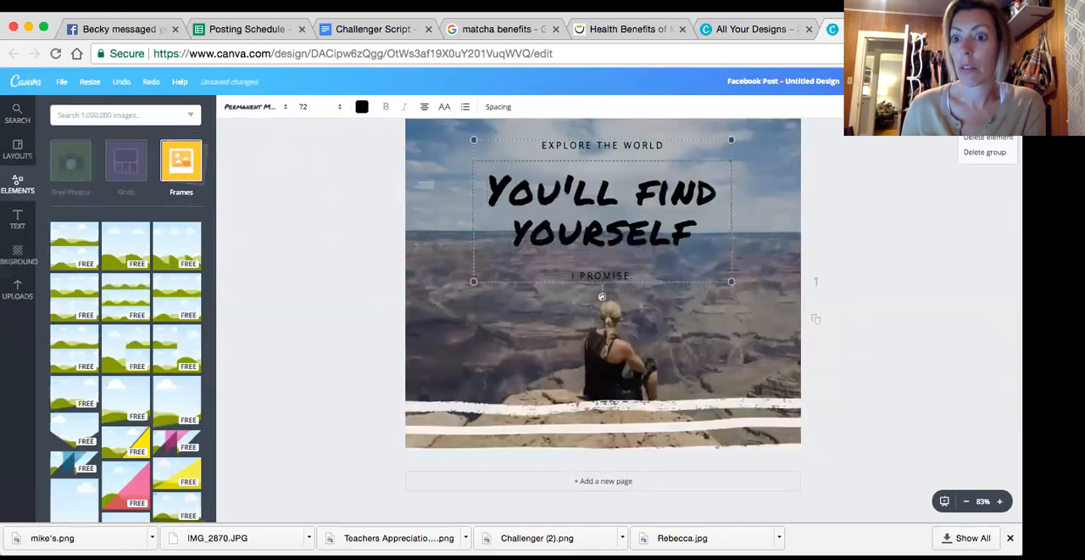
pyautogui.click(994, 150)
pyautogui.click(936, 168)
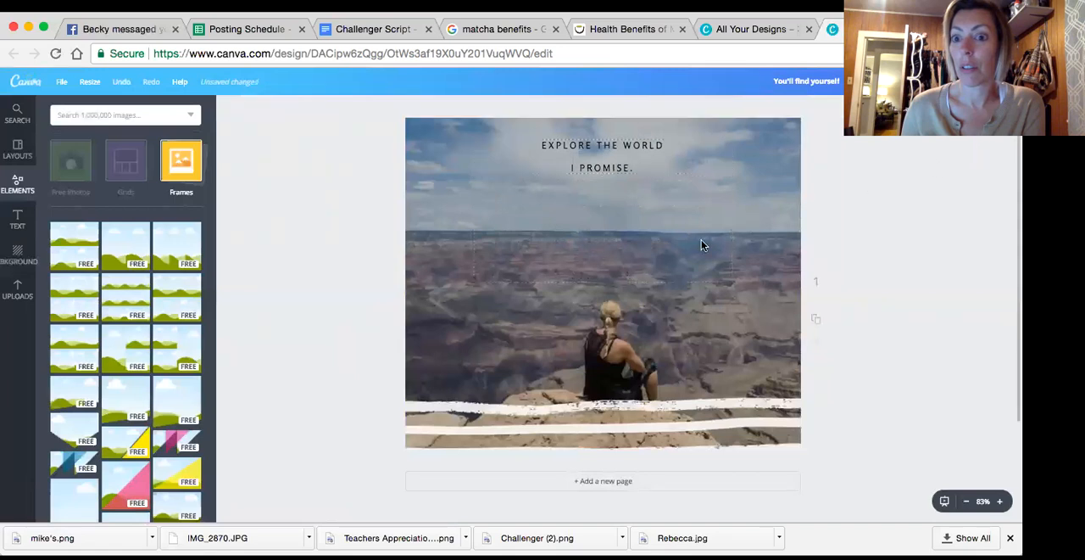
pyautogui.click(773, 376)
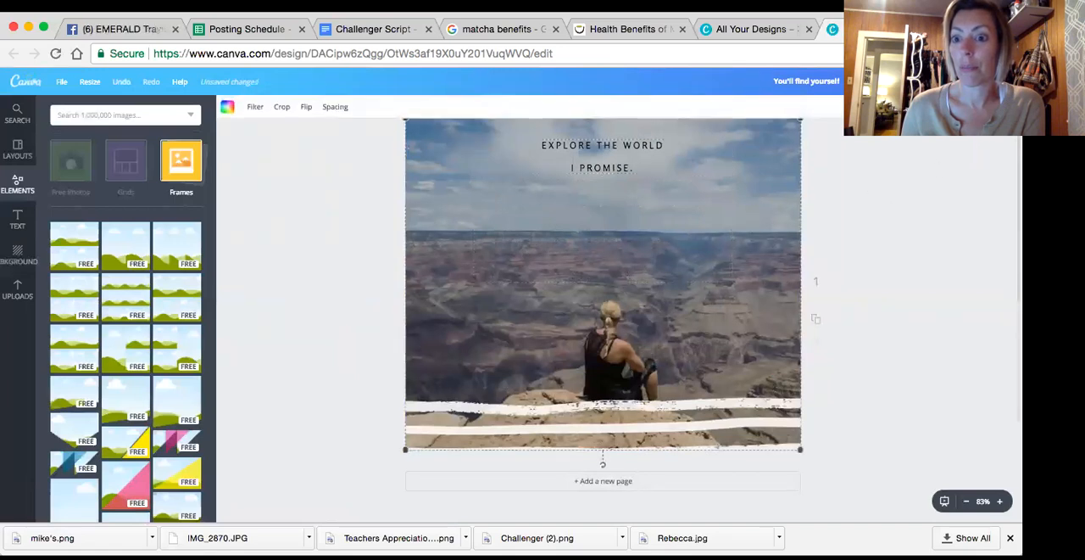
pyautogui.click(1001, 107)
pyautogui.click(988, 153)
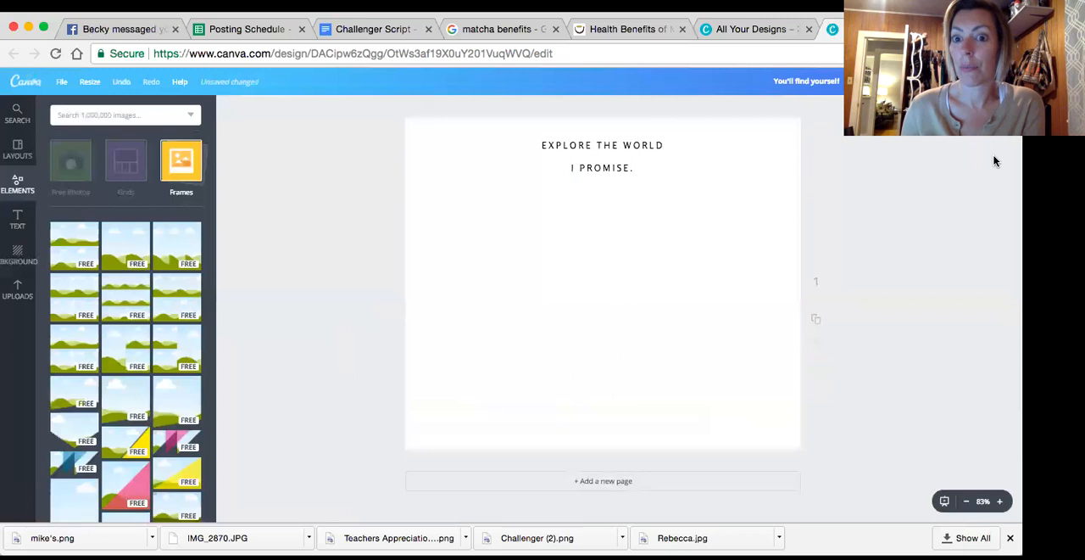
# Delete the remaining "Explore the world" and "I promise." text lines to clear the page
pyautogui.click(602, 167)
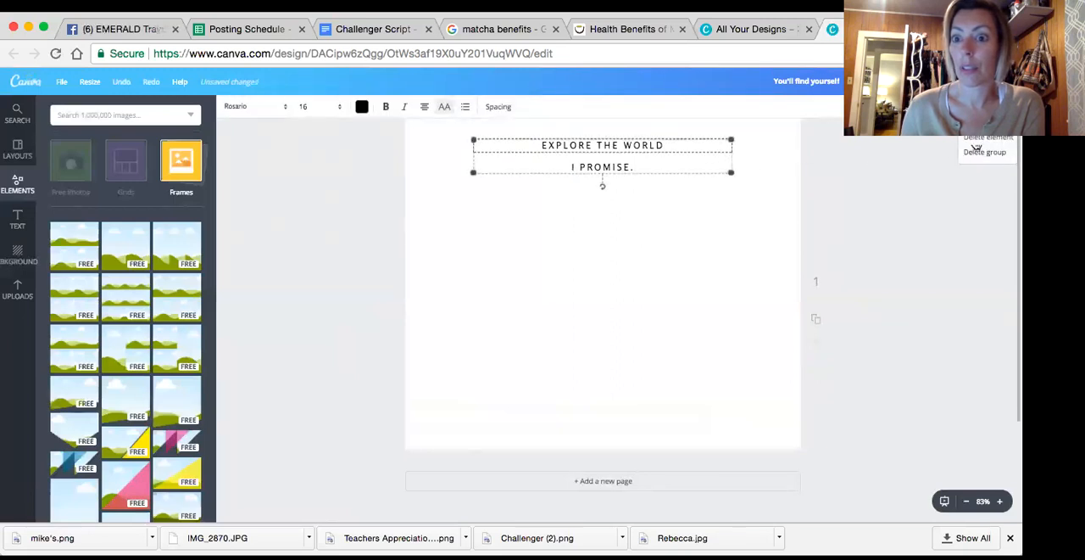
pyautogui.click(982, 155)
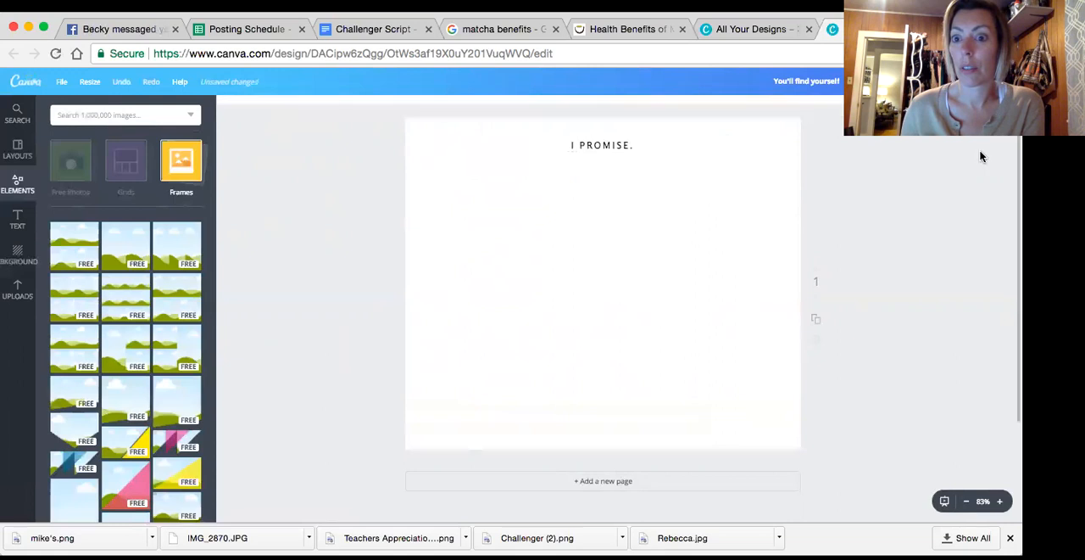
pyautogui.click(610, 143)
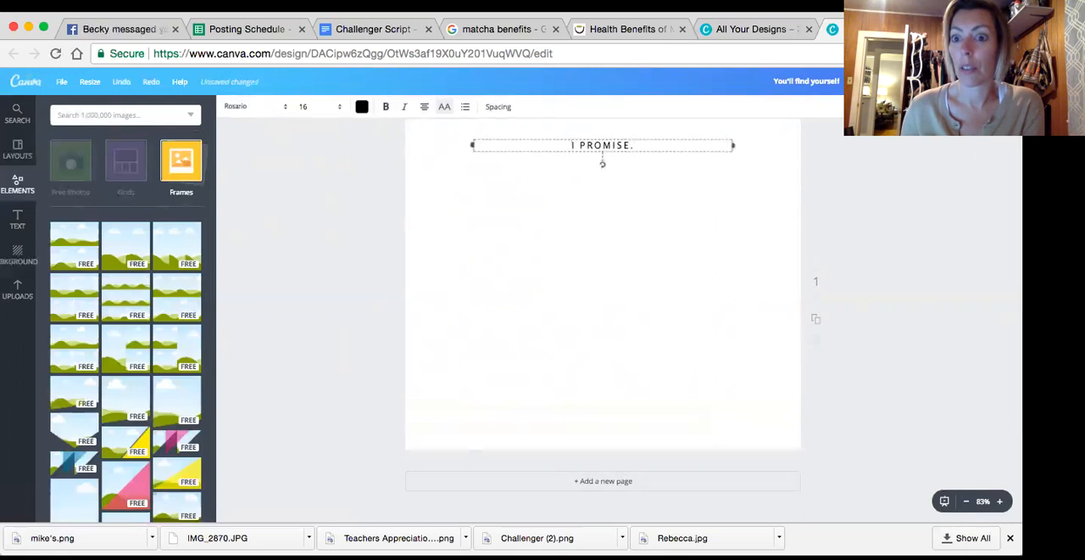
pyautogui.click(998, 108)
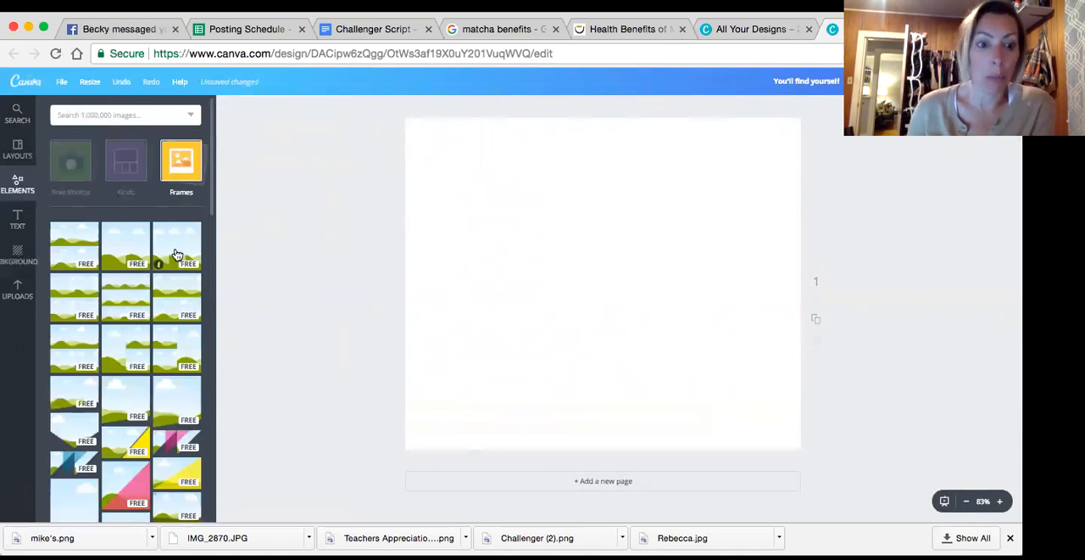
# Try a plain circular photo frame on the blank page and delete it again
pyautogui.scroll(-10, 176, 254)
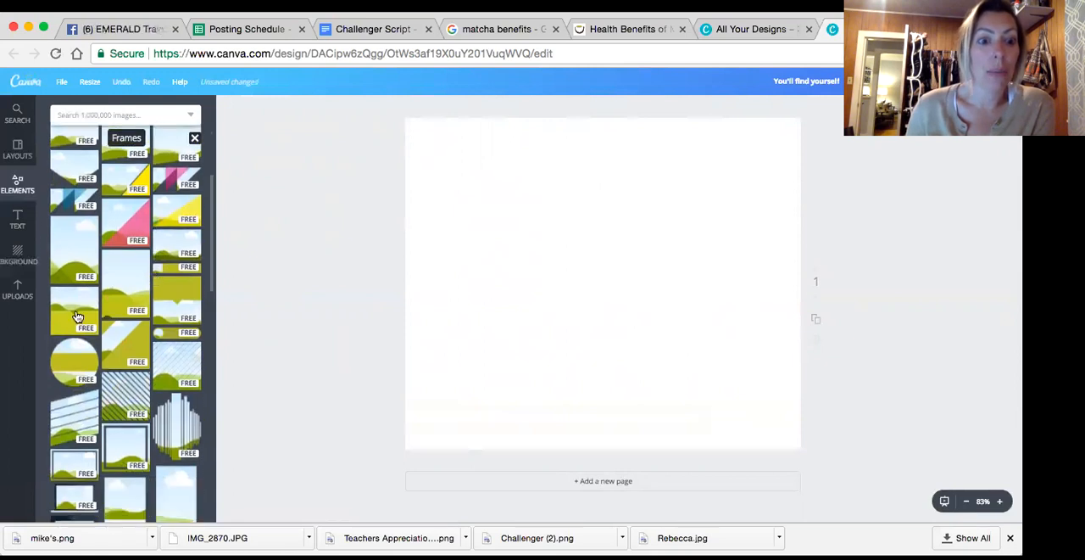
pyautogui.scroll(-3, 164, 318)
pyautogui.scroll(-5, 165, 318)
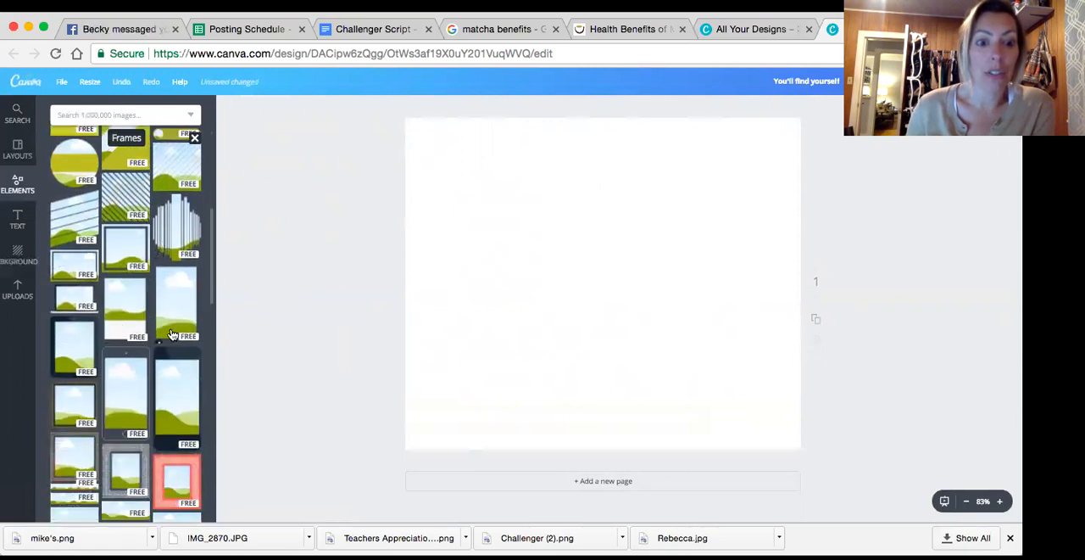
pyautogui.scroll(-5, 176, 279)
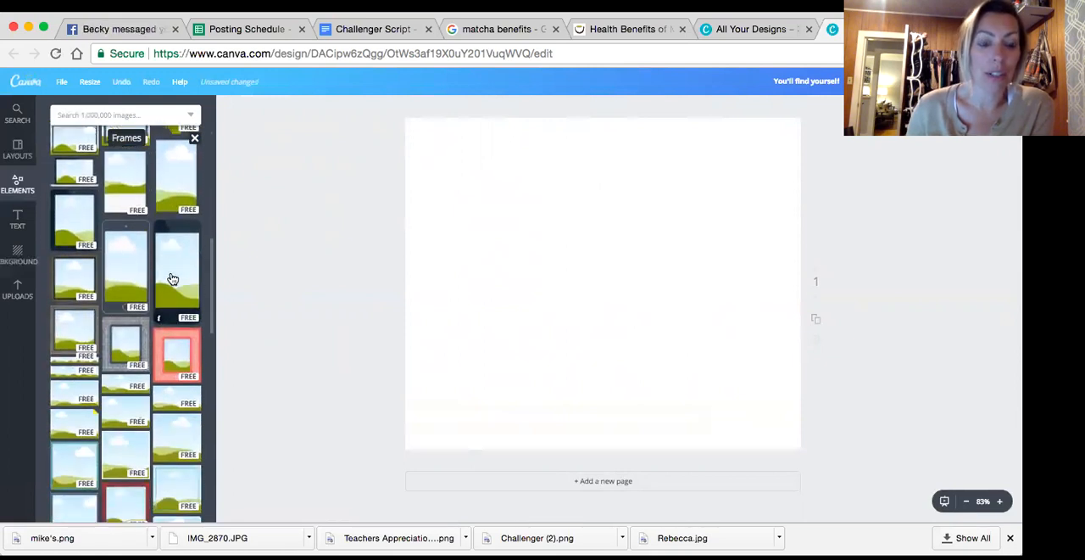
pyautogui.scroll(-5, 170, 282)
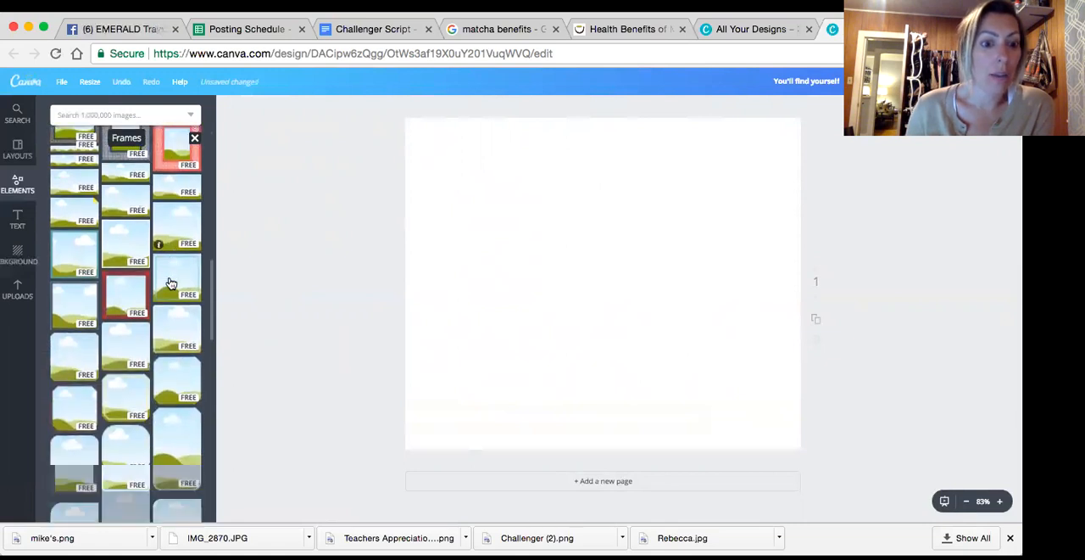
pyautogui.scroll(-3, 171, 283)
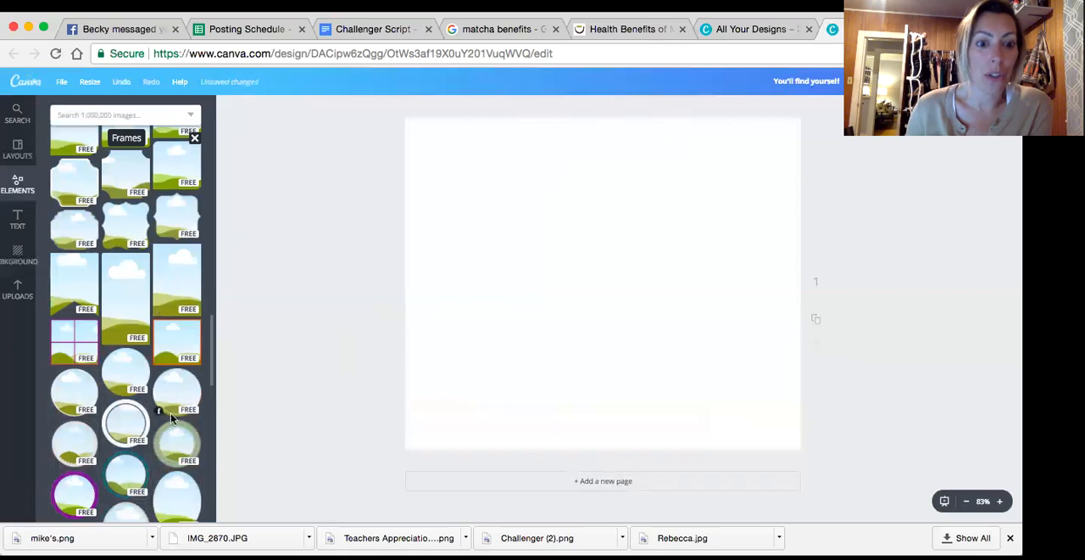
pyautogui.moveTo(172, 397); pyautogui.dragTo(535, 296)
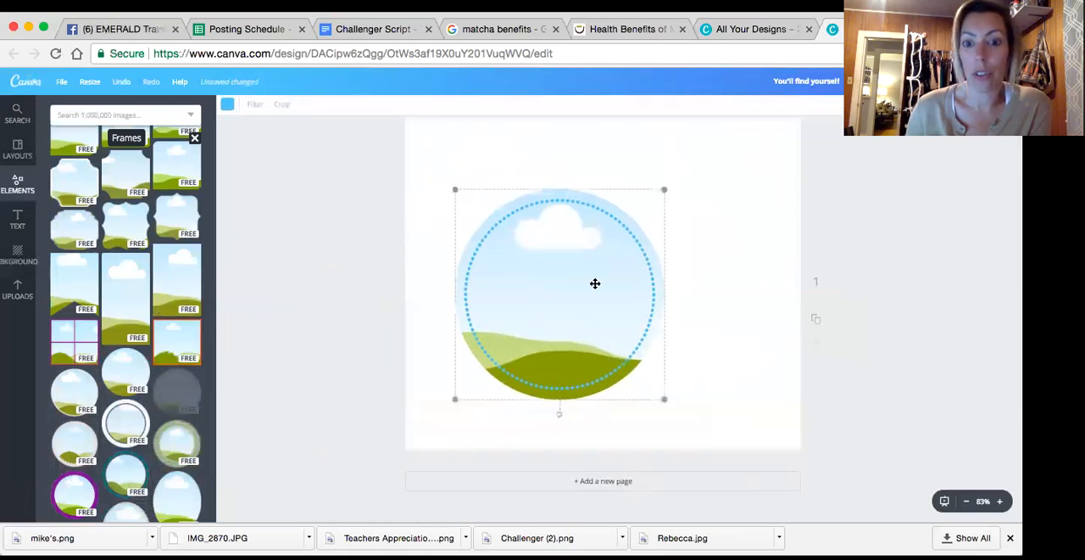
pyautogui.click(1006, 107)
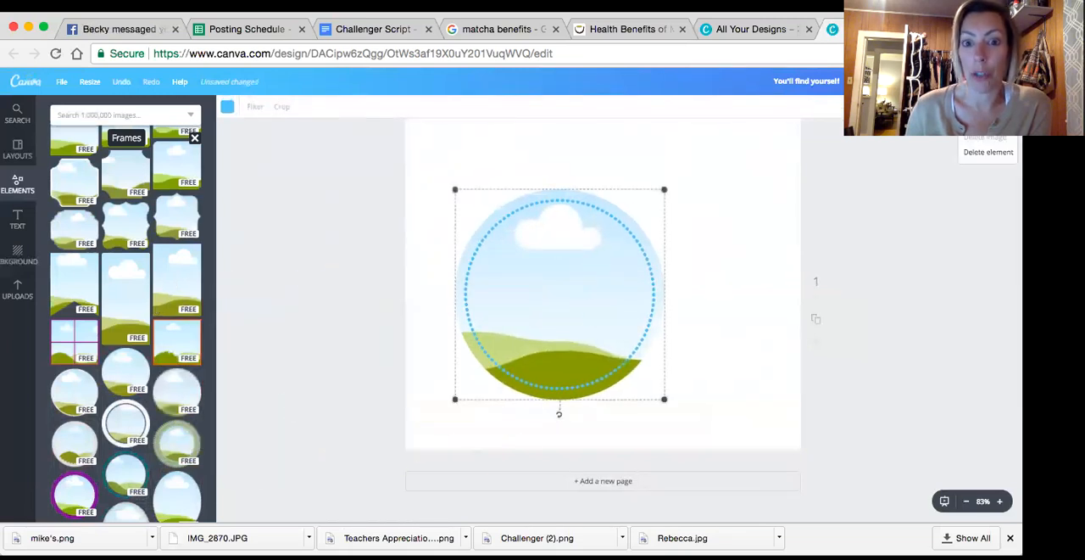
pyautogui.click(985, 160)
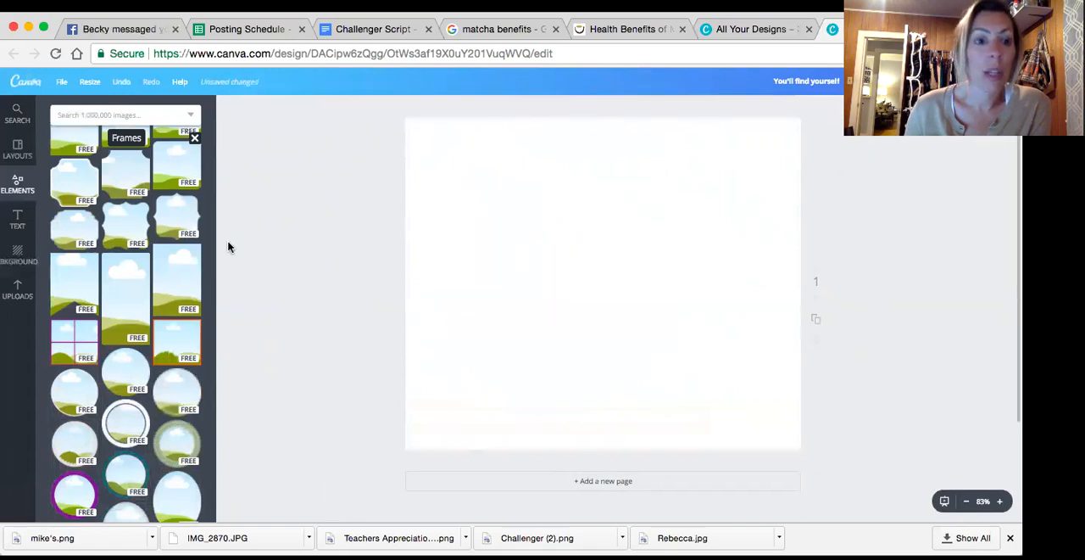
# Leave the frames and look through the element categories, including Shapes and People
pyautogui.scroll(-5, 192, 161)
pyautogui.click(195, 138)
pyautogui.scroll(-5, 168, 214)
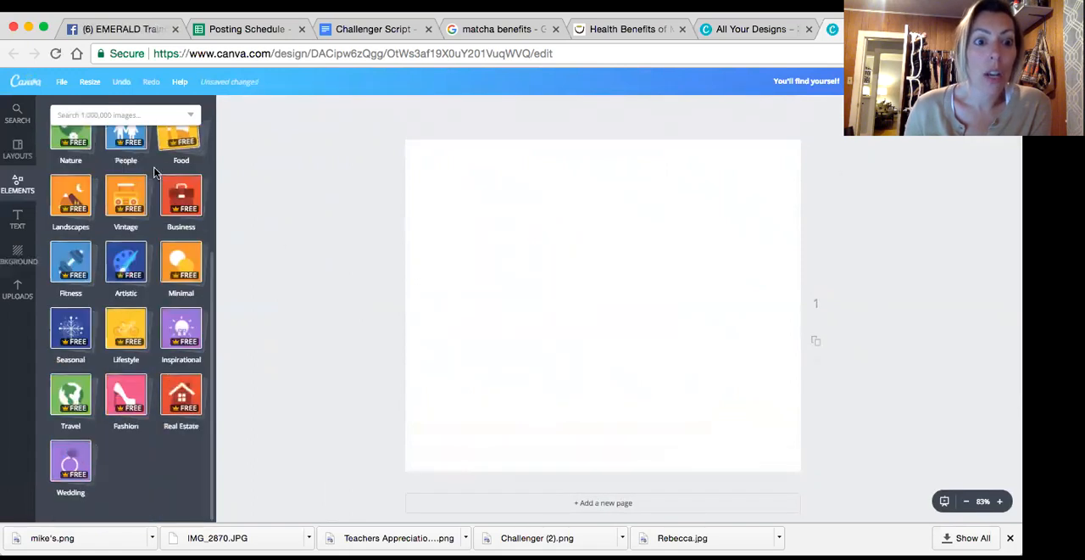
pyautogui.scroll(4, 169, 213)
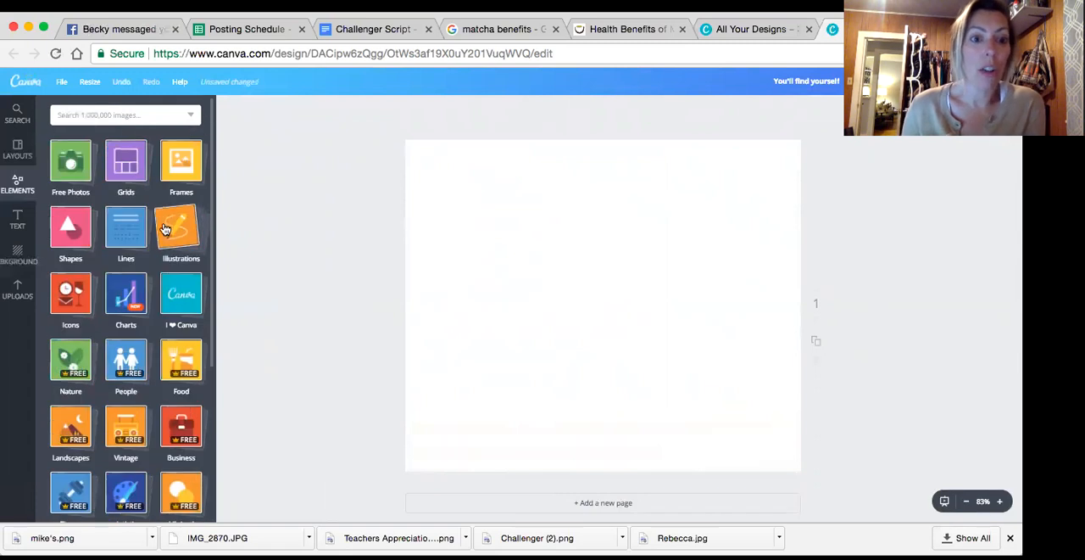
pyautogui.click(59, 240)
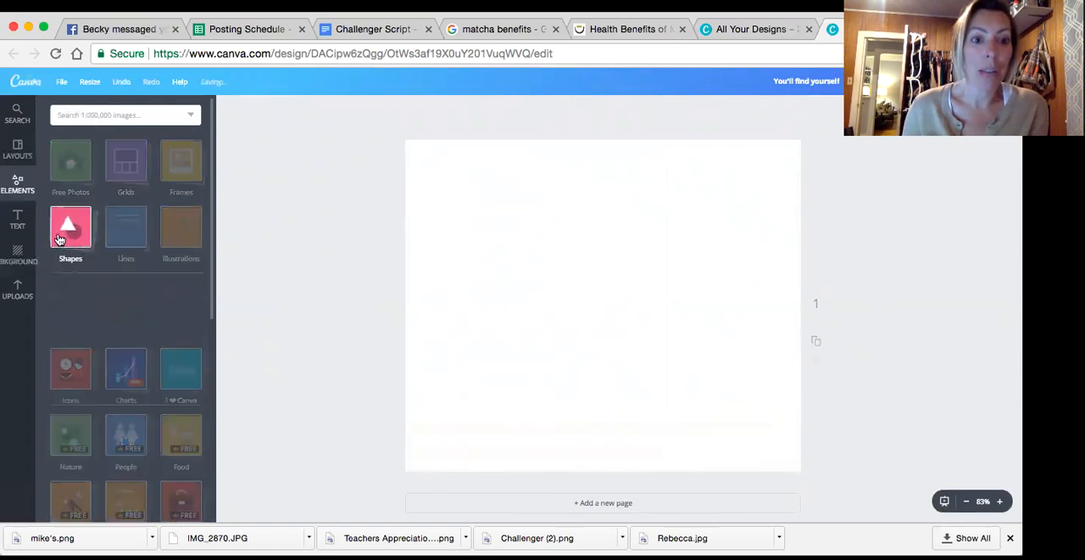
pyautogui.click(59, 240)
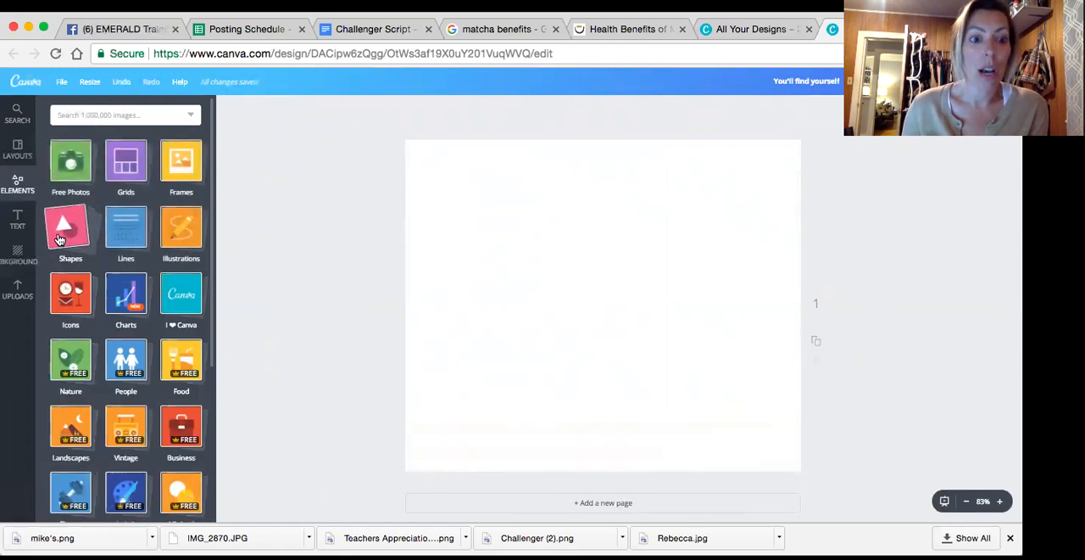
pyautogui.scroll(-2, 127, 271)
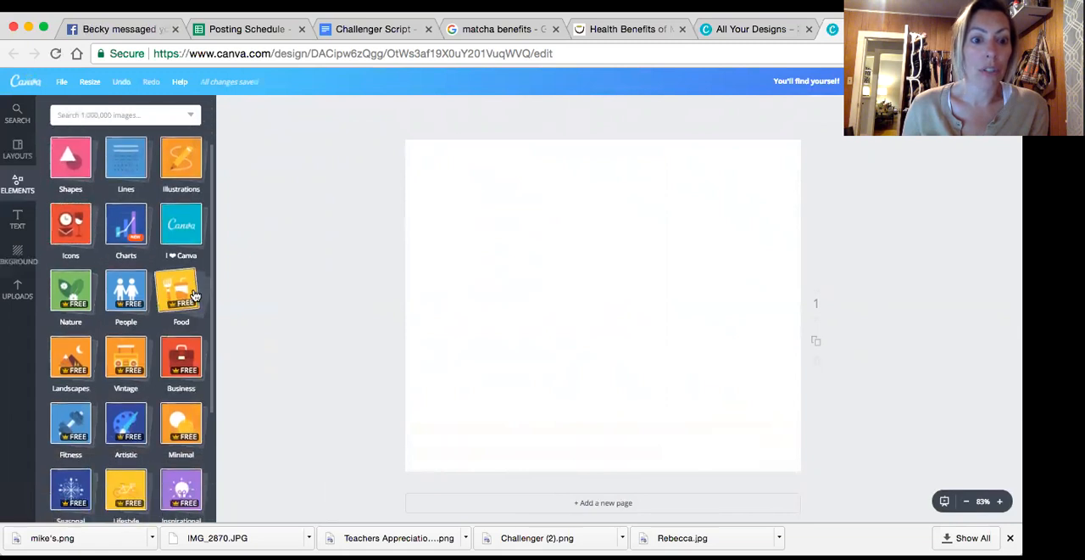
pyautogui.click(127, 295)
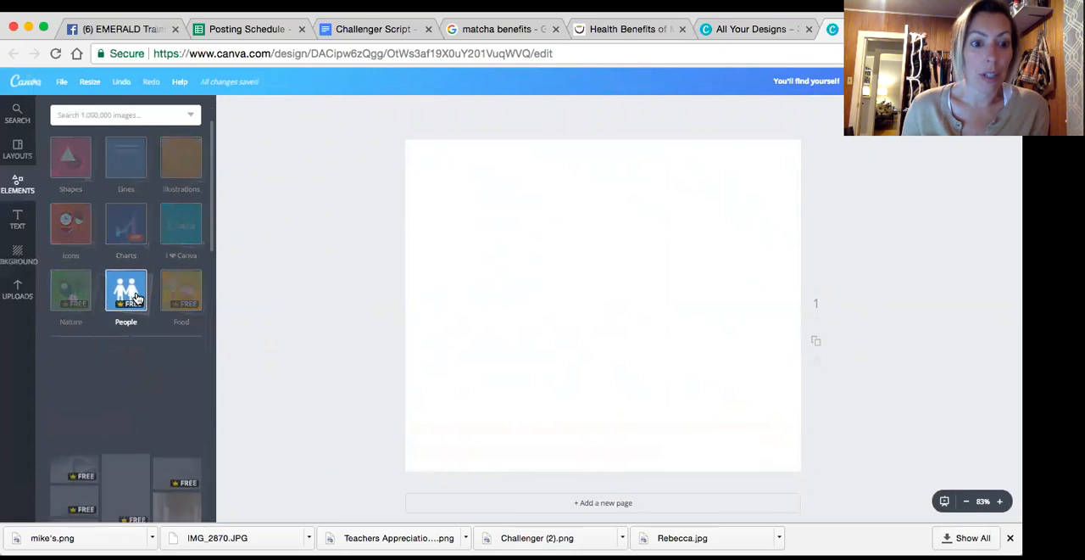
pyautogui.click(128, 246)
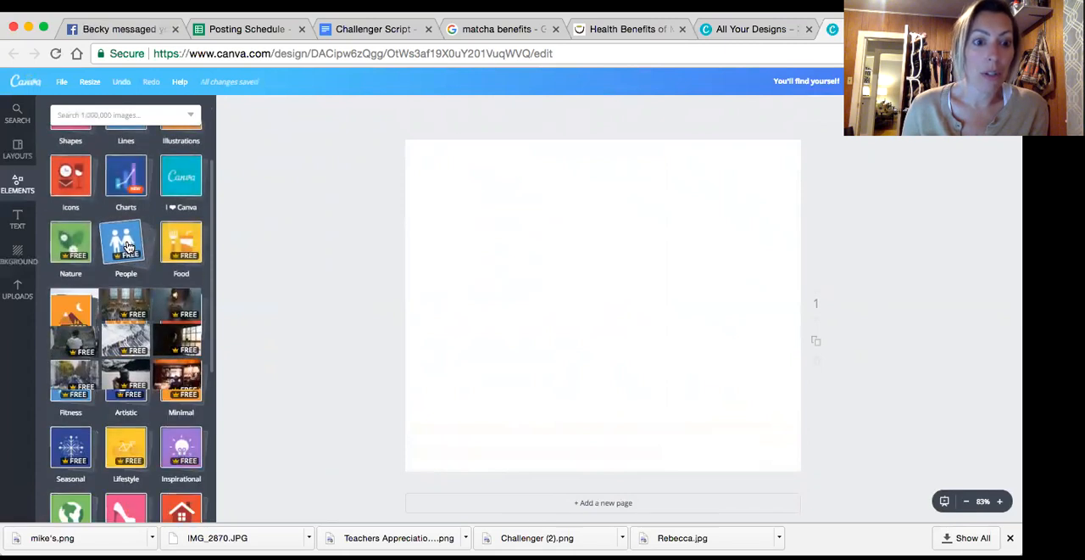
pyautogui.scroll(-1, 73, 279)
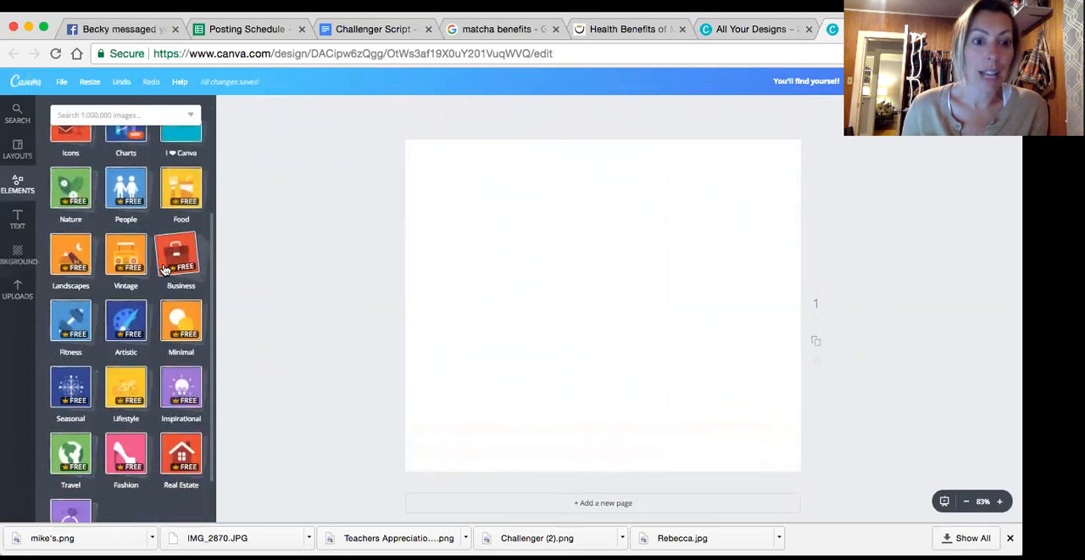
pyautogui.scroll(-1, 74, 273)
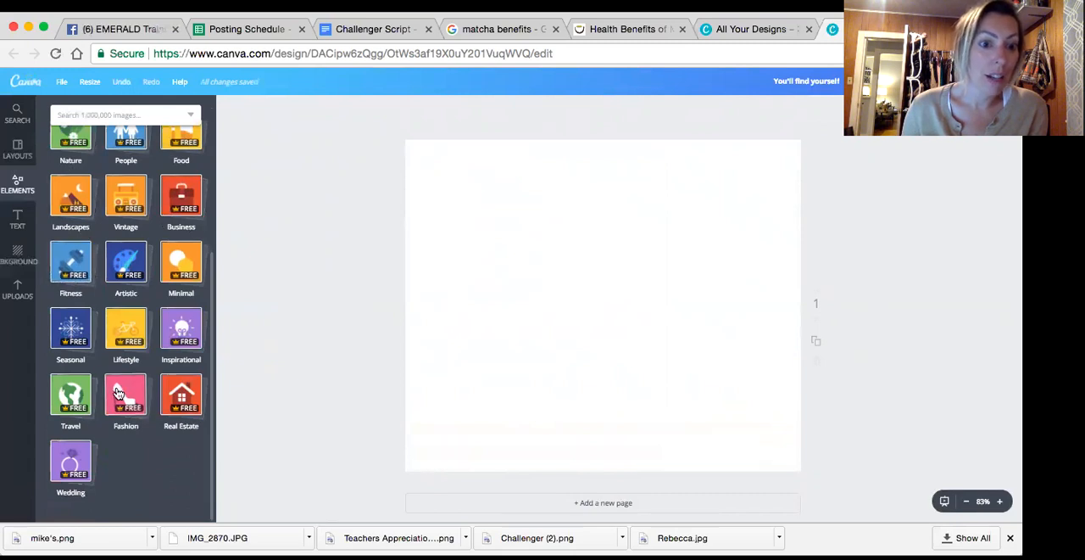
pyautogui.scroll(2, 149, 271)
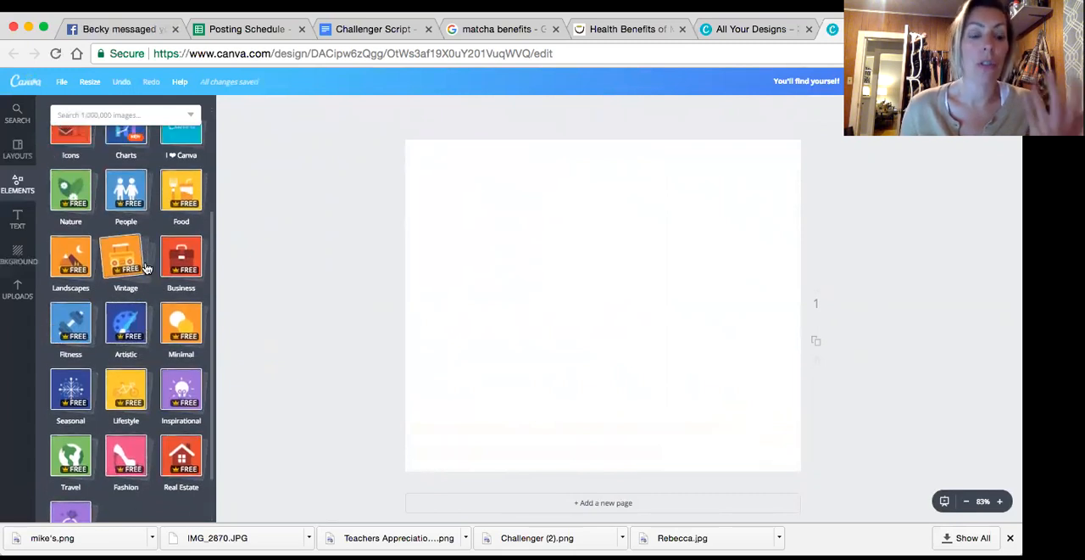
# Look over the text styles and background colours, and bring up the uploaded images
pyautogui.click(14, 219)
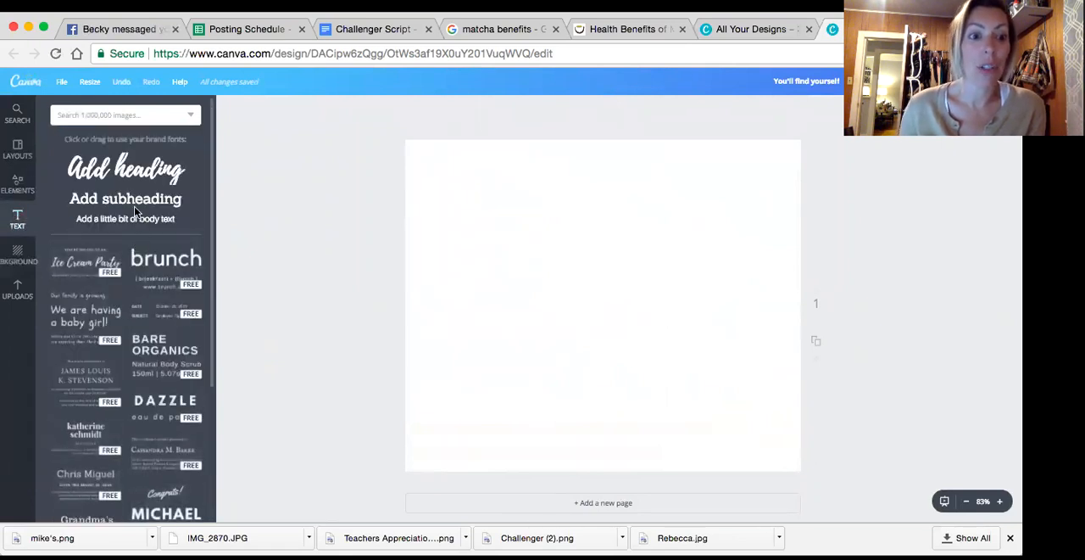
pyautogui.click(26, 263)
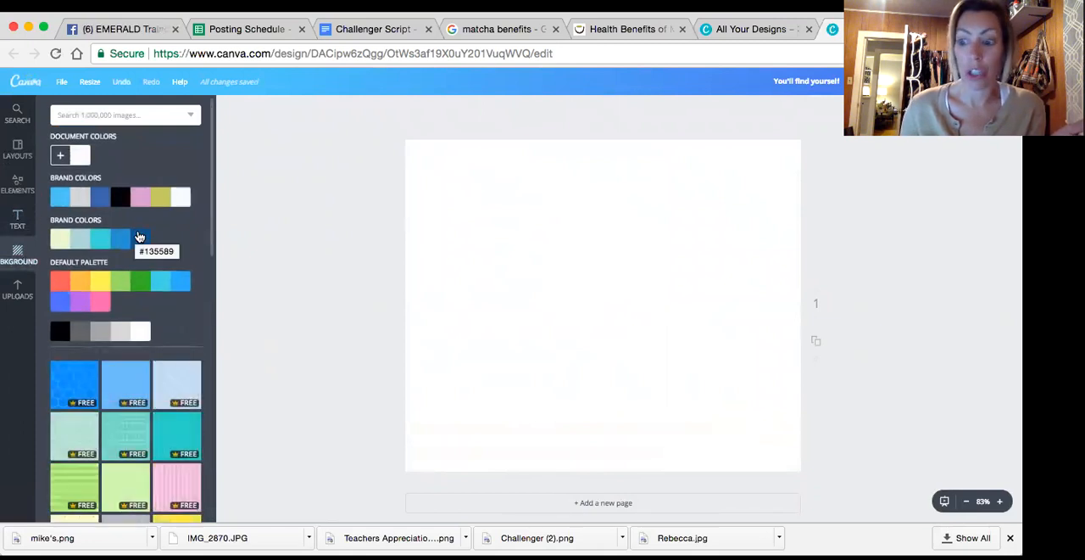
pyautogui.click(16, 289)
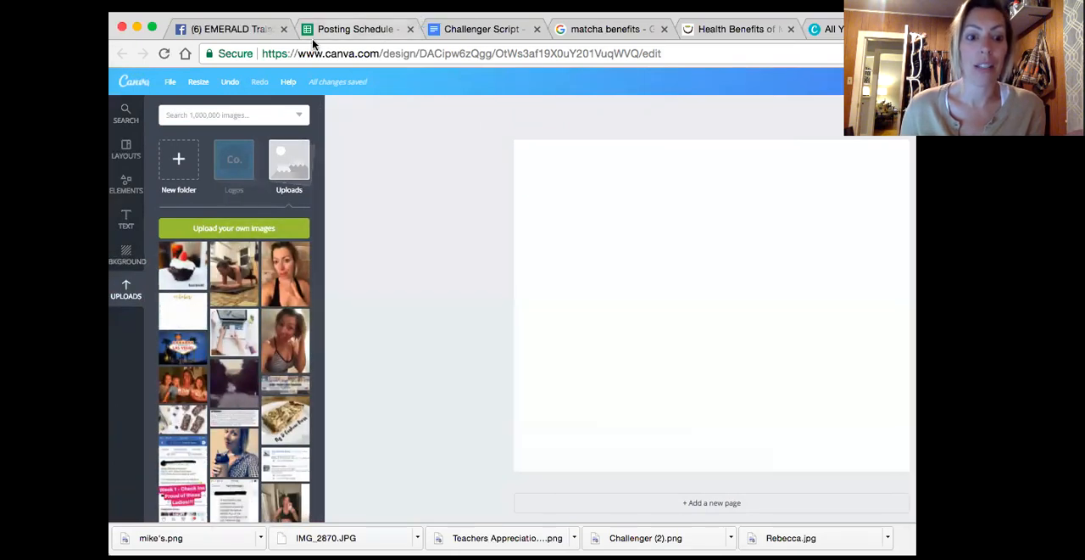
# Fill the page with the uploaded plank exercise photo and delete the white brush-stroke graphic overlapping its lower edge
pyautogui.moveTo(55, 316); pyautogui.dragTo(244, 315)
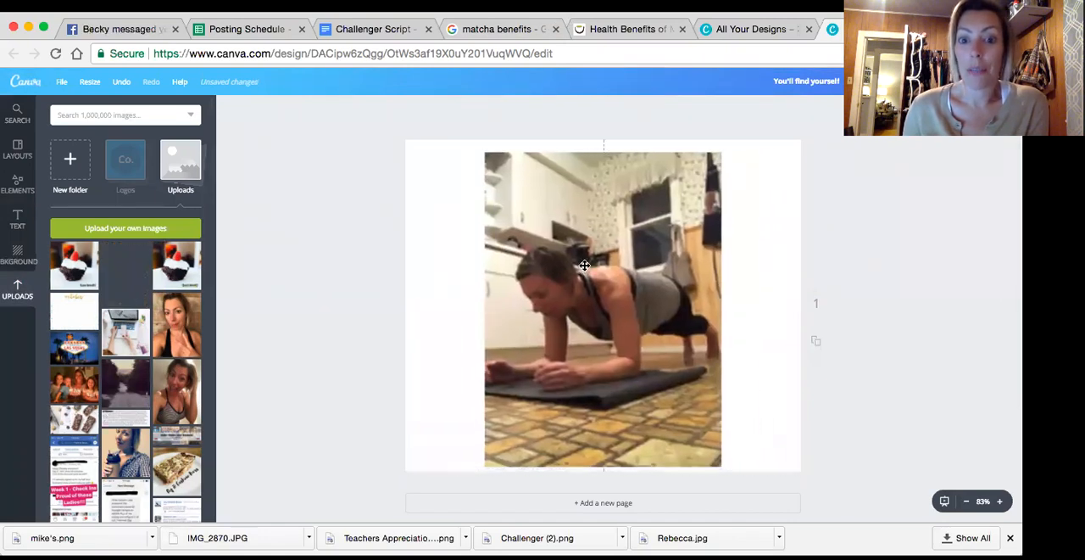
pyautogui.moveTo(485, 152); pyautogui.dragTo(402, 121)
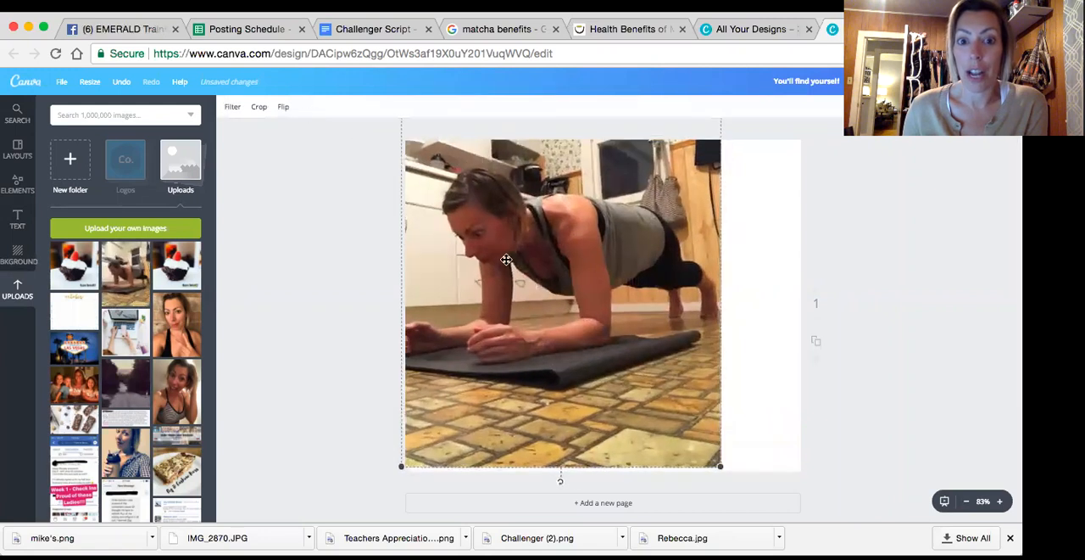
pyautogui.moveTo(713, 462); pyautogui.dragTo(885, 518)
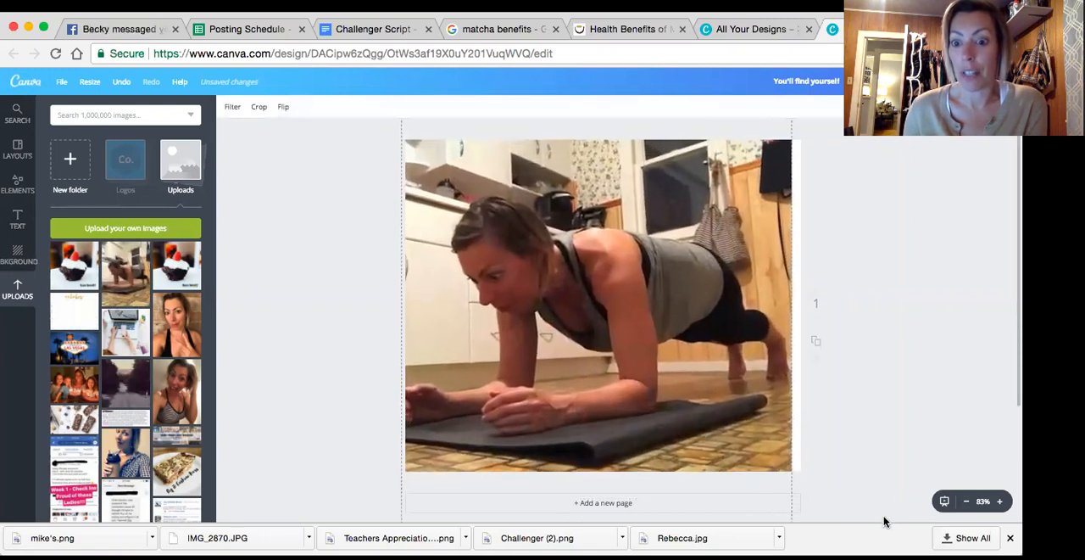
pyautogui.moveTo(774, 424); pyautogui.dragTo(731, 399)
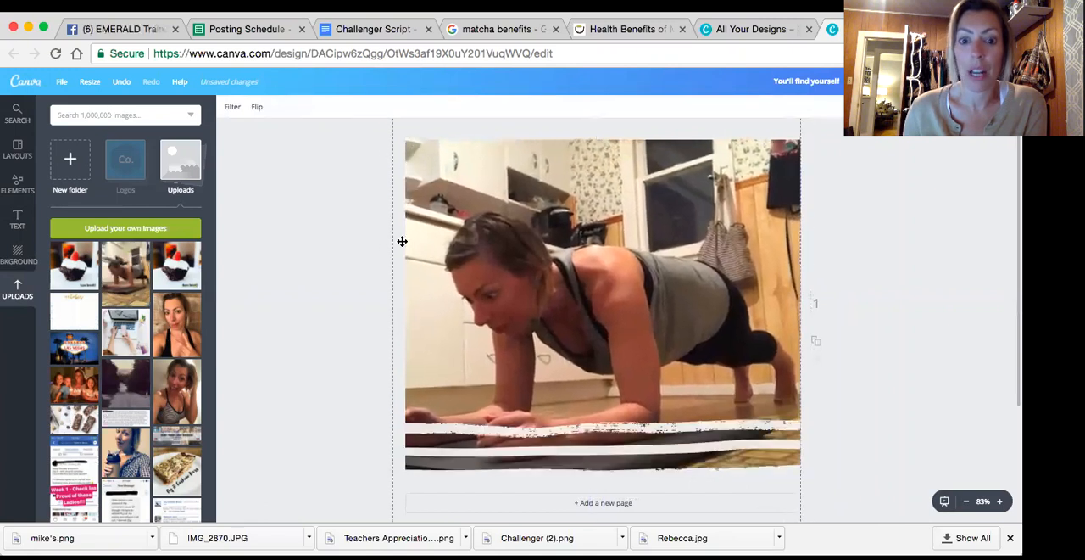
pyautogui.click(783, 430)
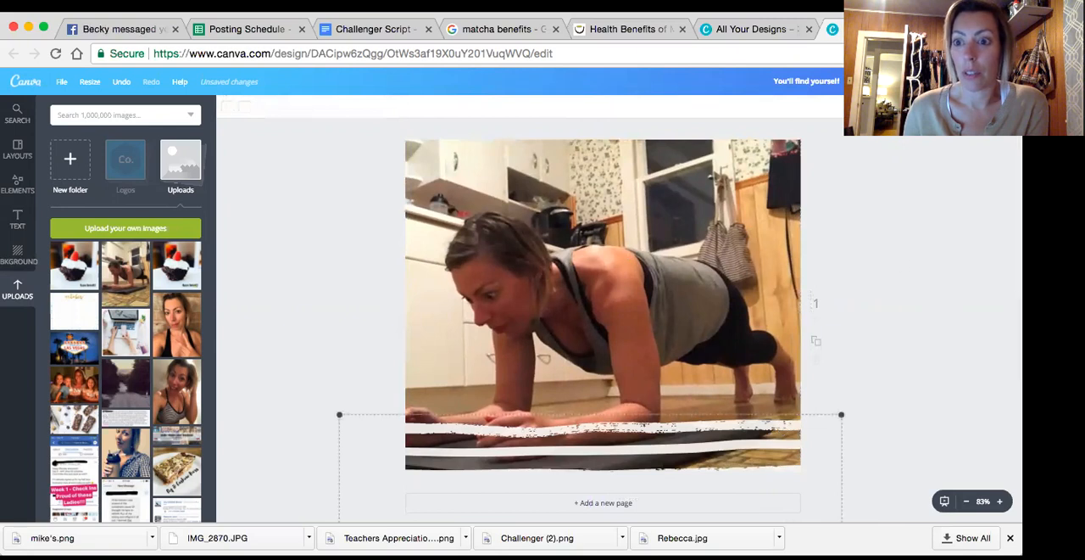
pyautogui.press('Delete')
# Try a transparency of 59 on the plank photo and set it back to 100
pyautogui.click(746, 305)
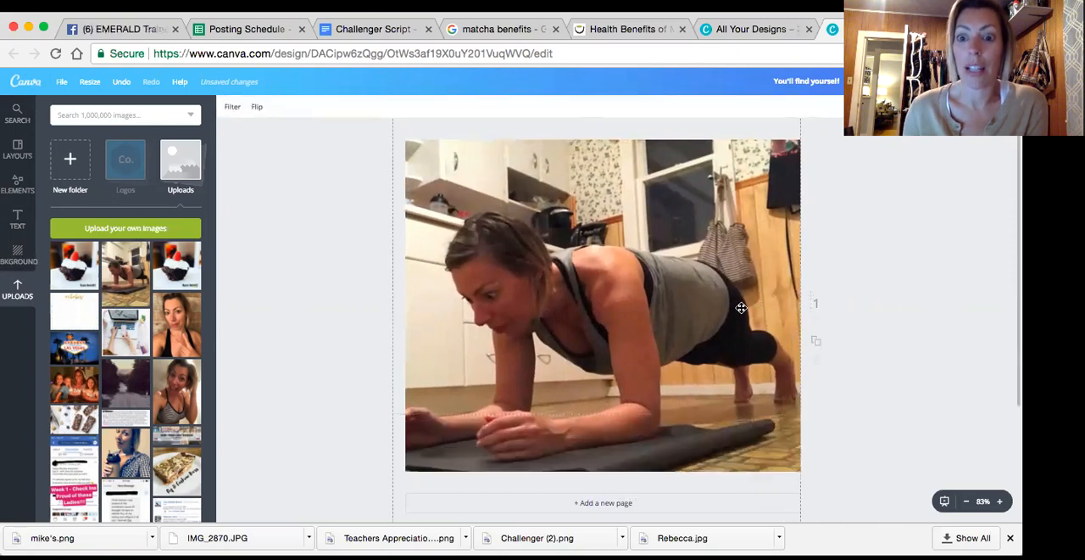
pyautogui.click(937, 107)
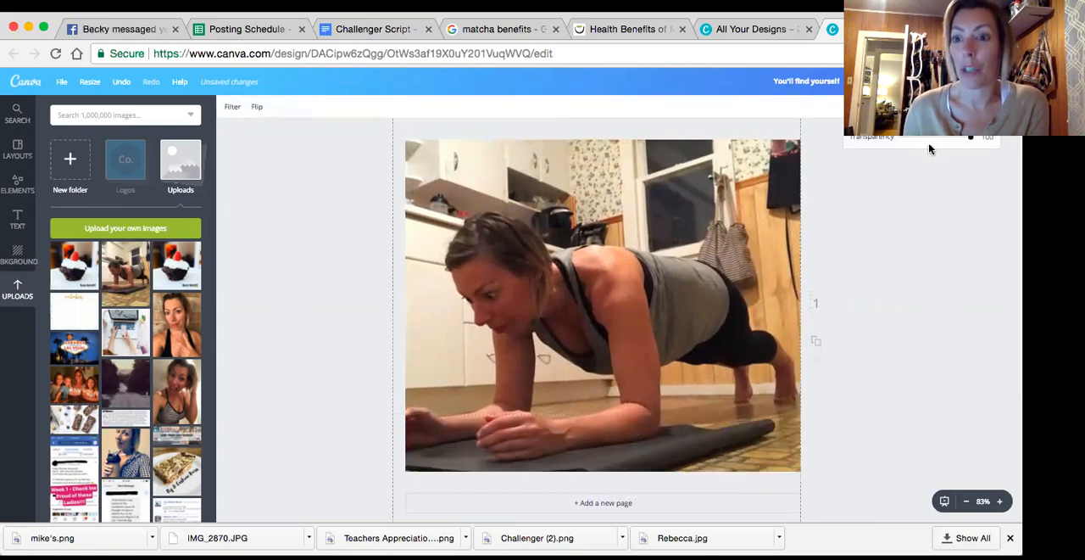
pyautogui.click(937, 107)
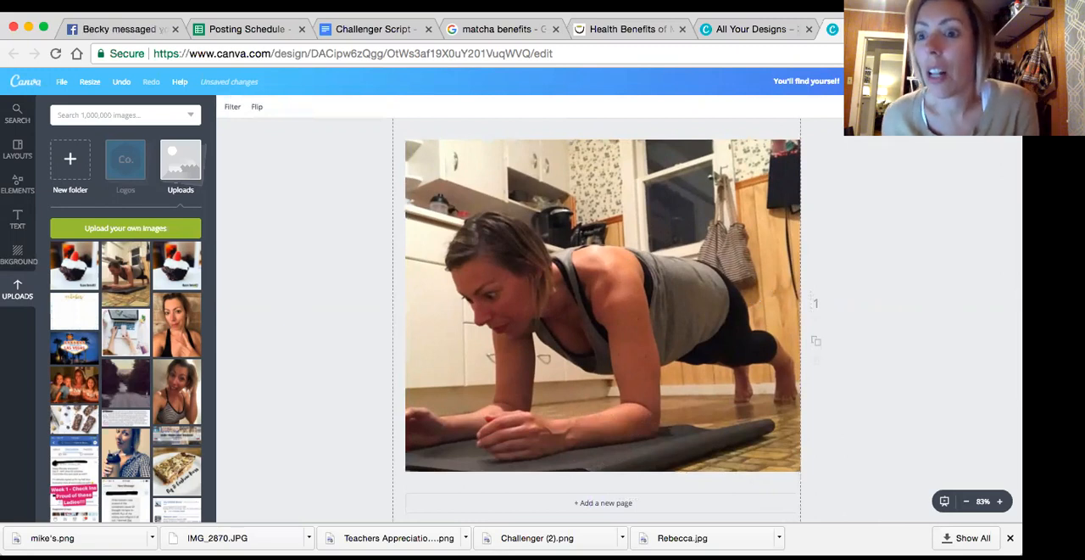
pyautogui.click(937, 107)
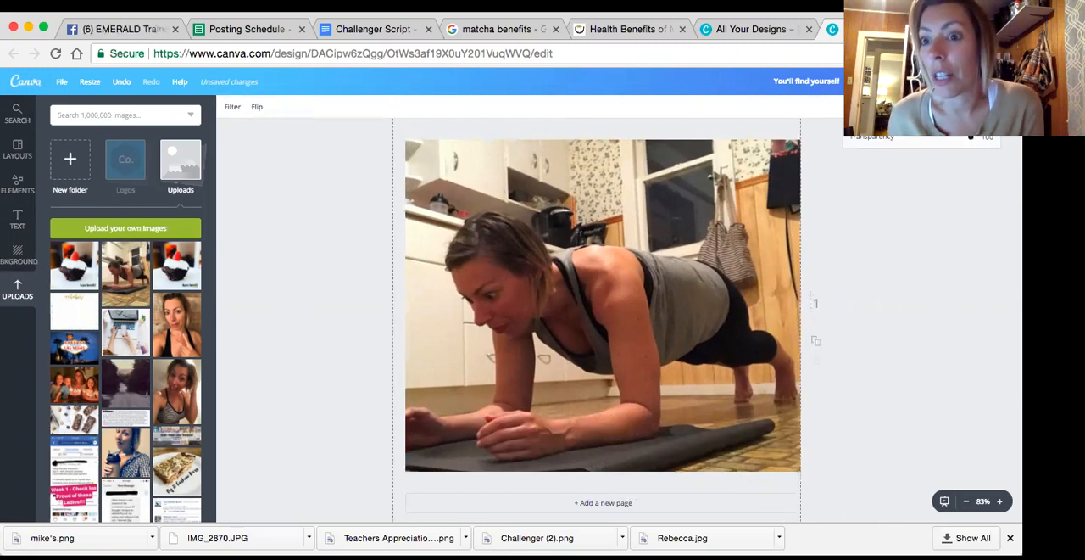
pyautogui.moveTo(977, 146); pyautogui.dragTo(946, 145)
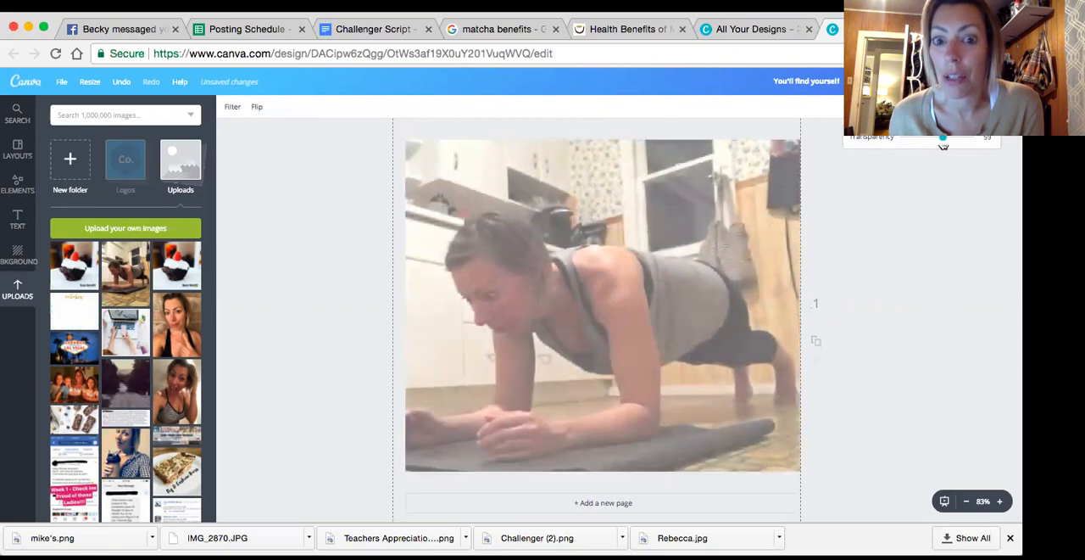
pyautogui.click(939, 236)
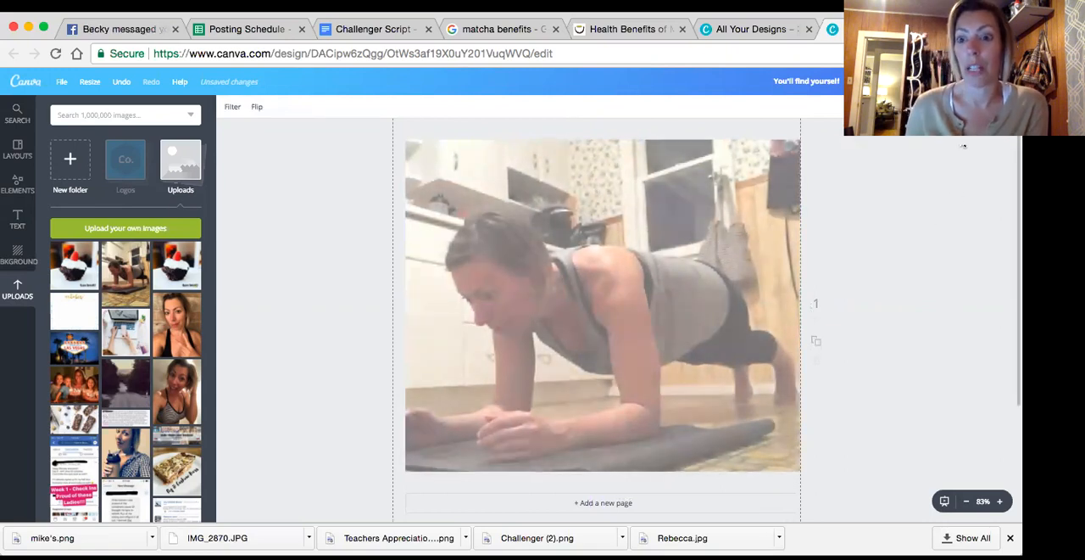
pyautogui.click(976, 108)
pyautogui.moveTo(946, 146); pyautogui.dragTo(972, 143)
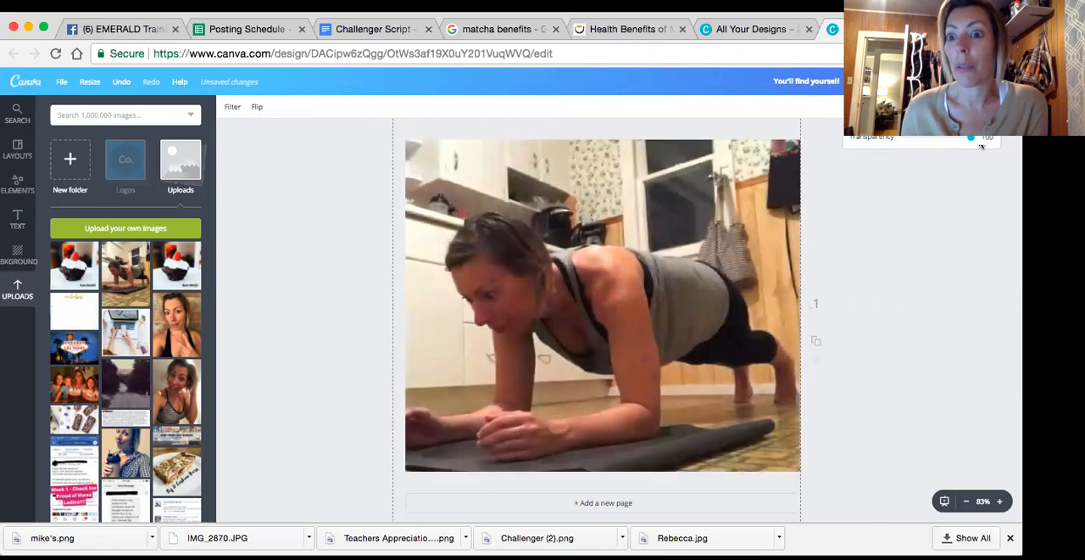
# Try the Drama, Edge and Epic filters on the plank photo and settle on the Cali filter
pyautogui.click(230, 107)
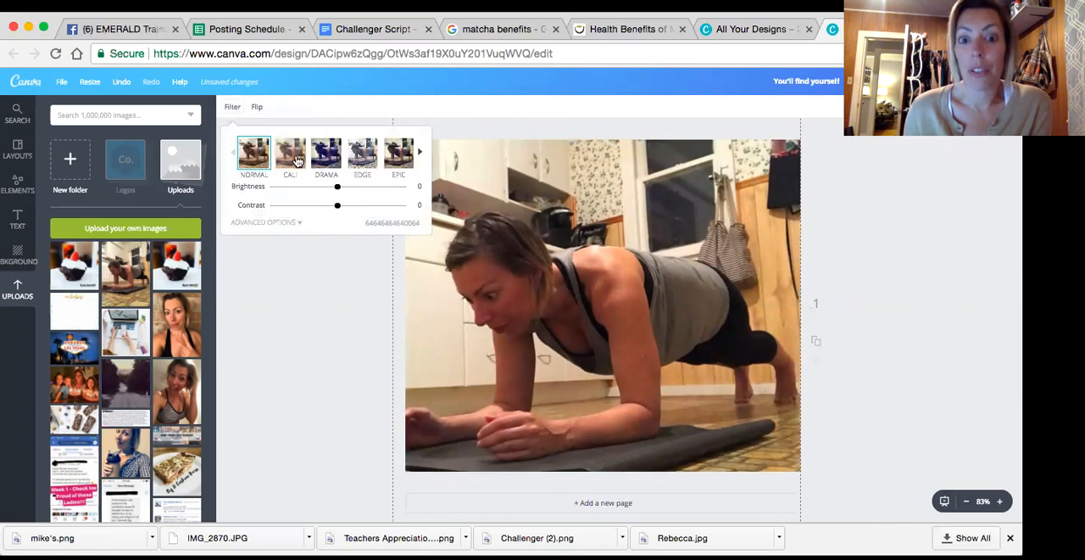
pyautogui.click(296, 161)
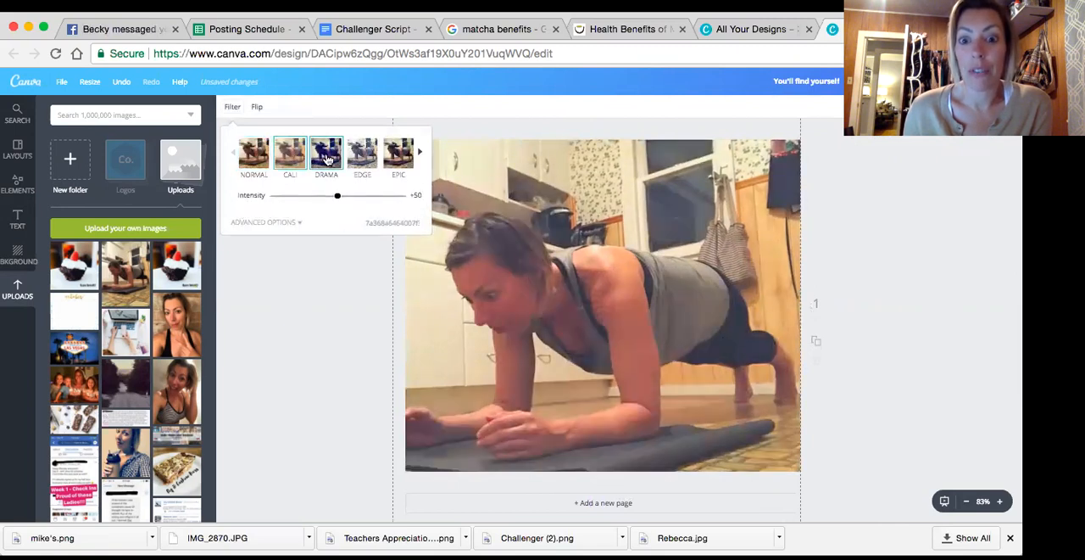
pyautogui.click(327, 159)
pyautogui.click(363, 158)
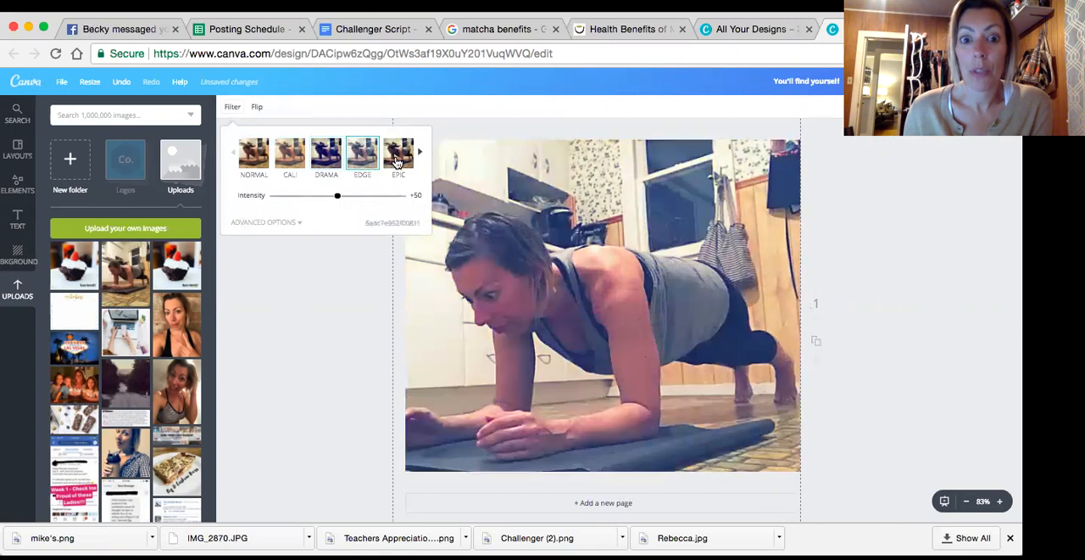
pyautogui.click(397, 161)
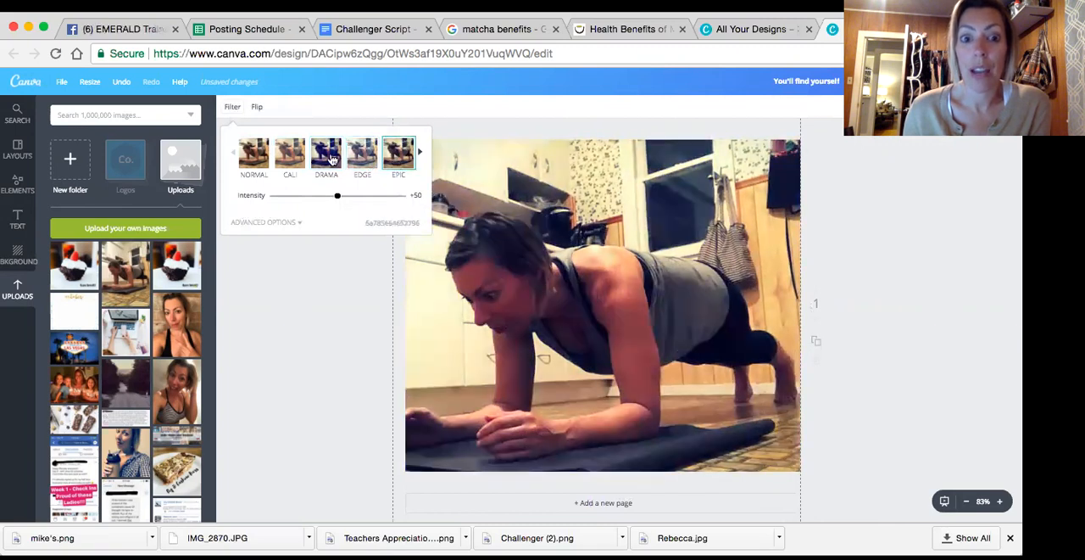
pyautogui.click(292, 154)
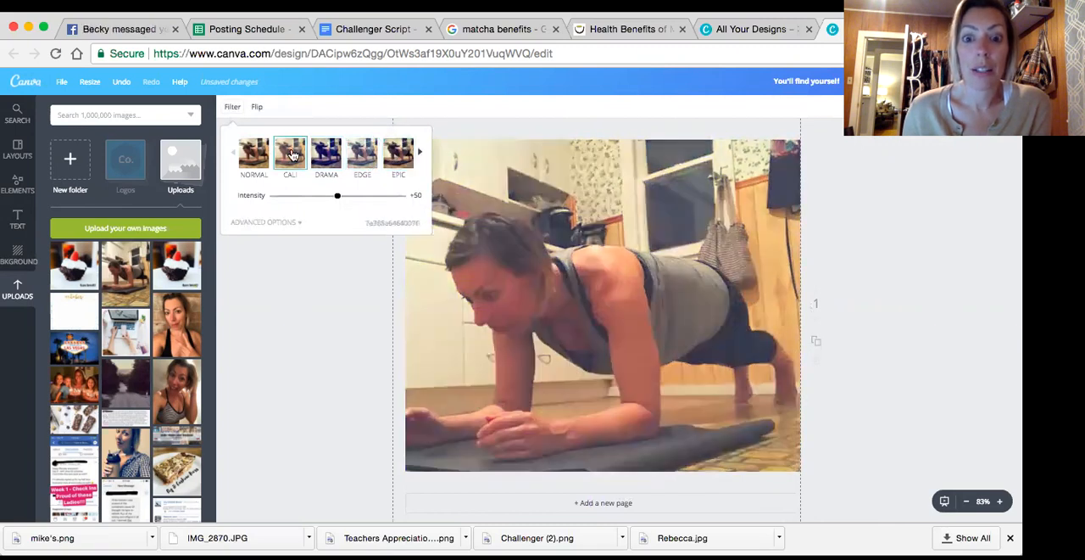
pyautogui.click(259, 303)
# Try flipping the plank photo horizontally and vertically, and return it to its original orientation
pyautogui.click(257, 111)
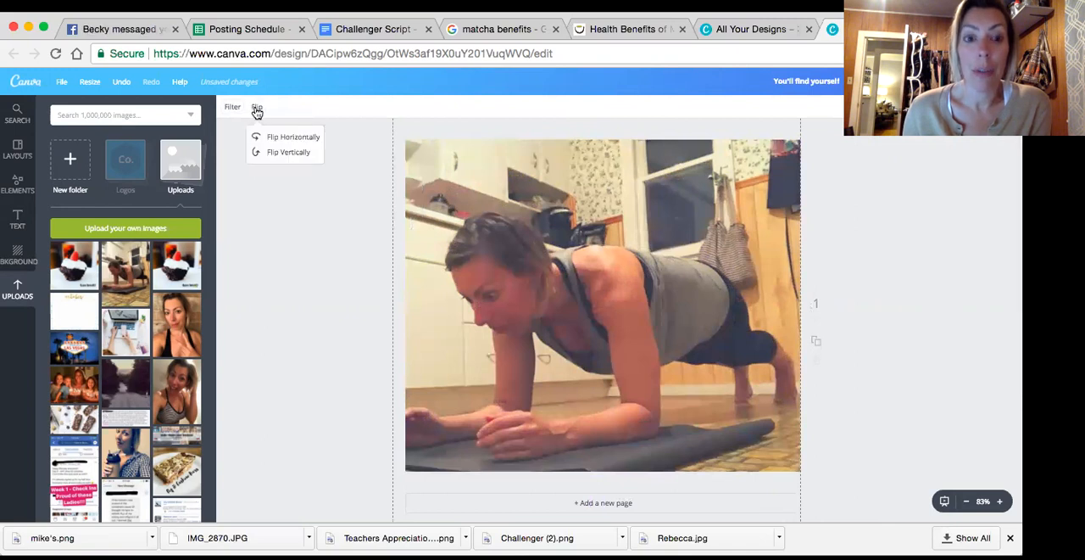
pyautogui.click(263, 138)
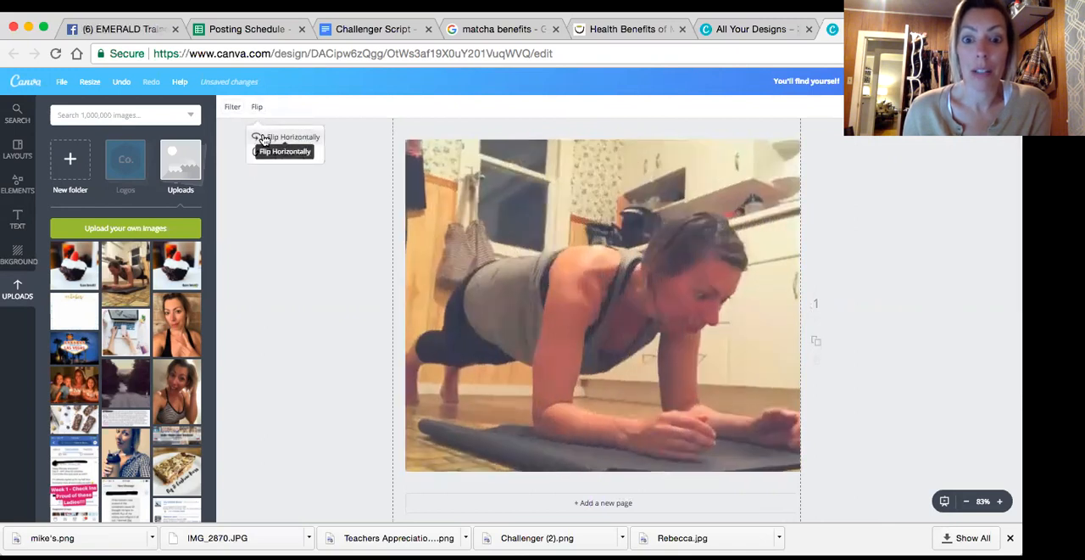
pyautogui.click(264, 137)
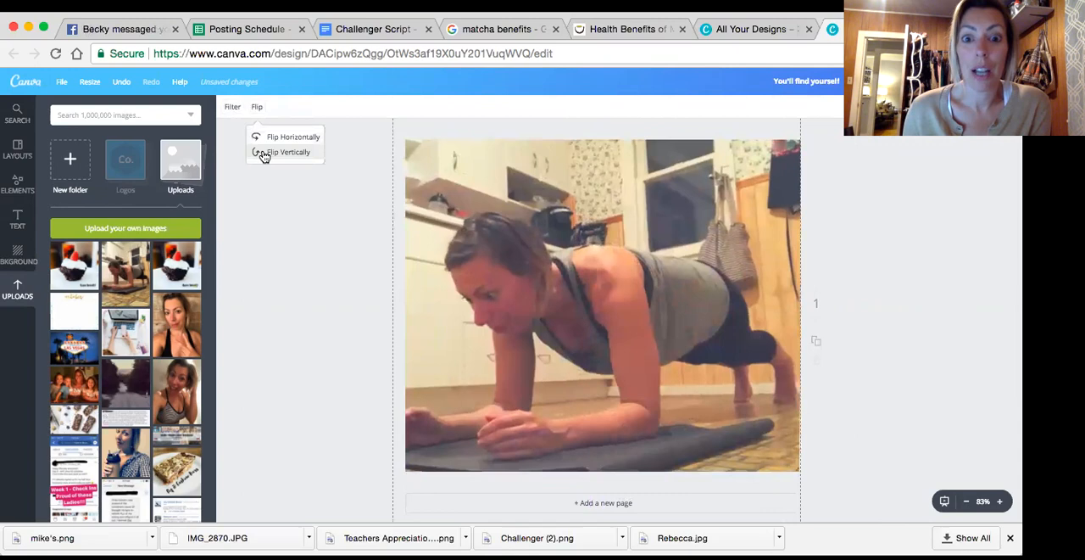
pyautogui.click(265, 152)
pyautogui.click(264, 155)
pyautogui.click(263, 139)
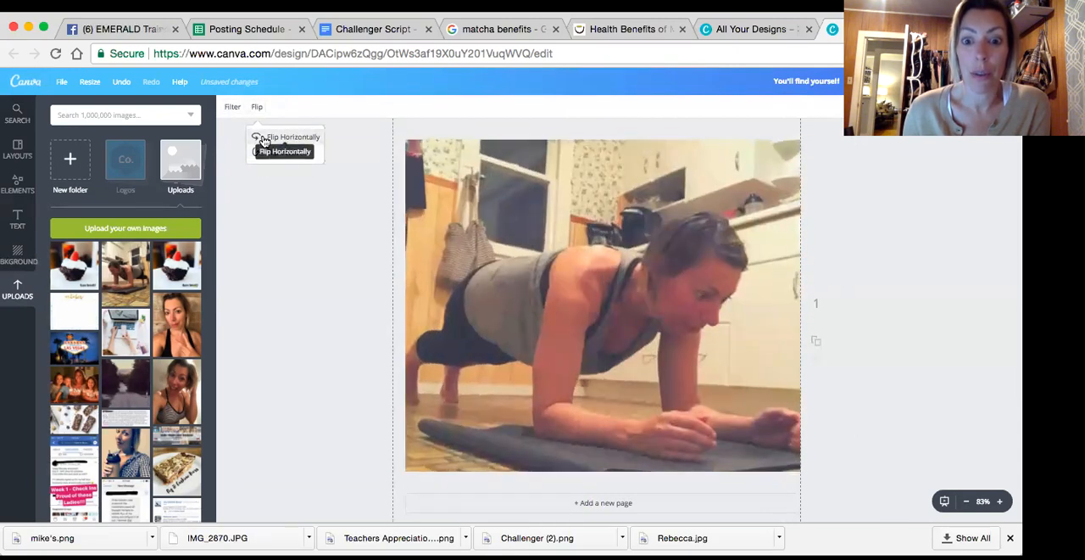
pyautogui.click(263, 138)
pyautogui.click(276, 222)
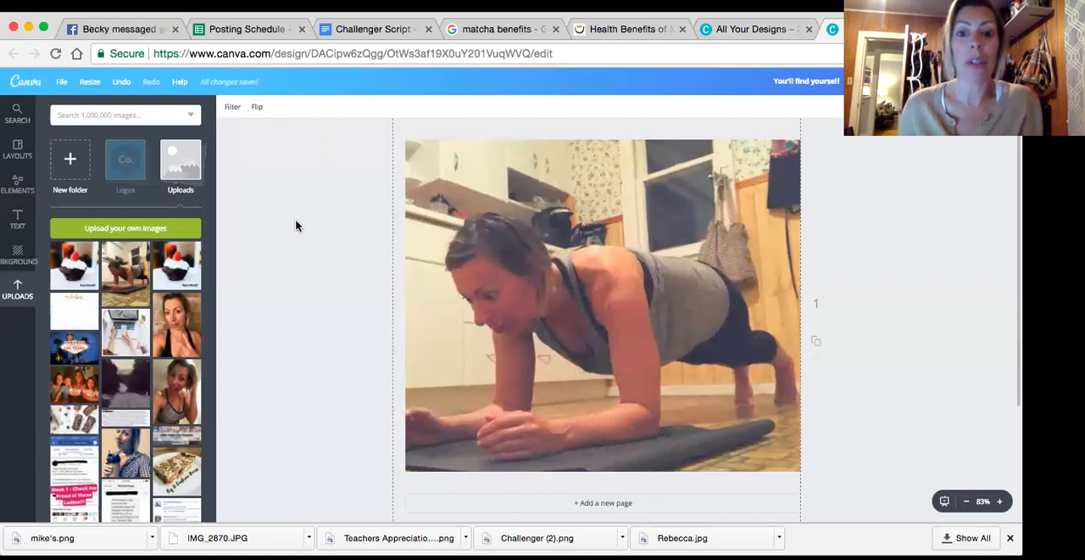
# Add a solid rectangle shape over the lower part of the plank photo and stretch it beyond both side edges of the page
pyautogui.click(18, 185)
pyautogui.scroll(4, 60, 189)
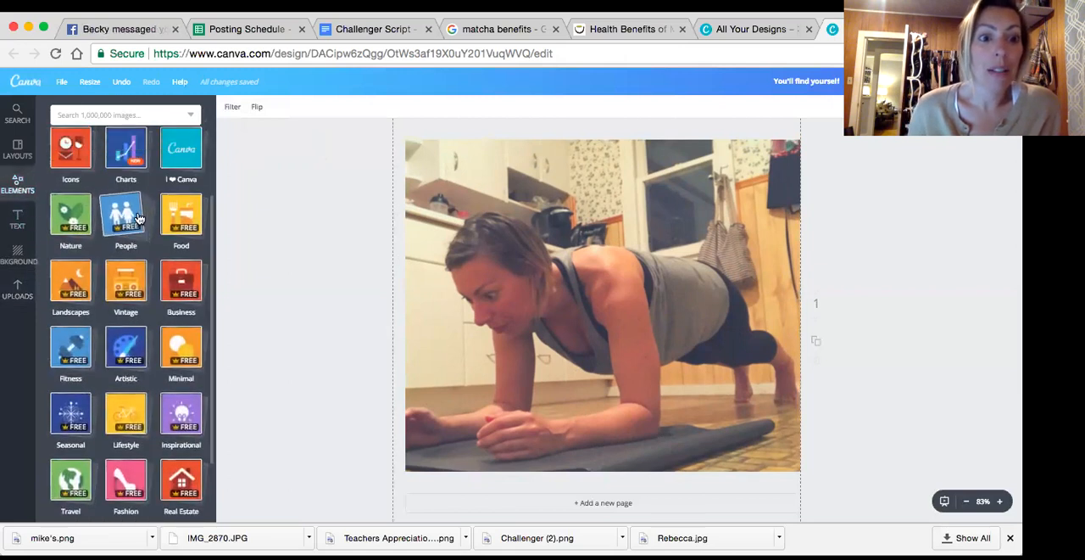
pyautogui.click(74, 236)
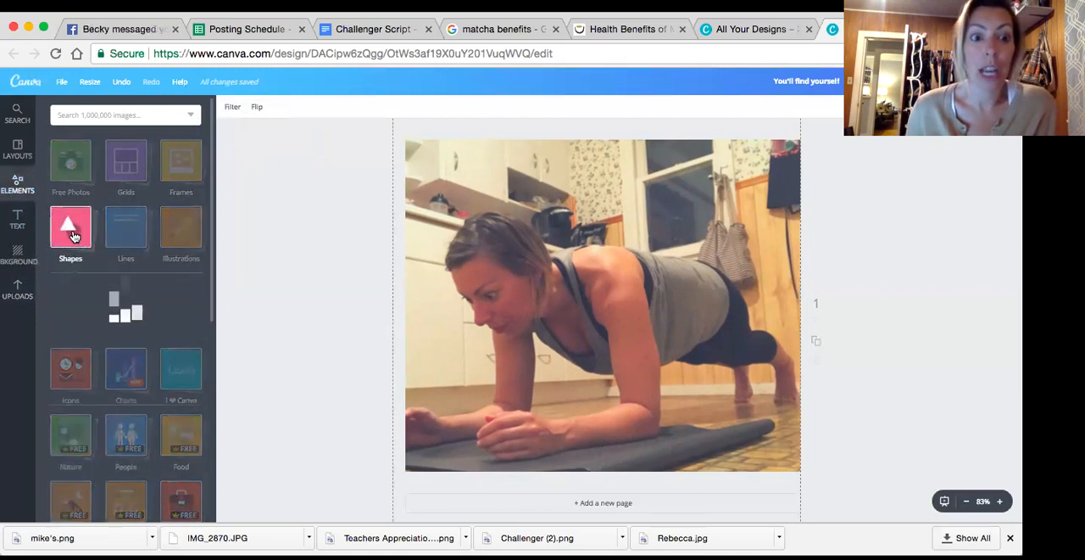
pyautogui.click(84, 313)
pyautogui.moveTo(603, 174); pyautogui.dragTo(632, 395)
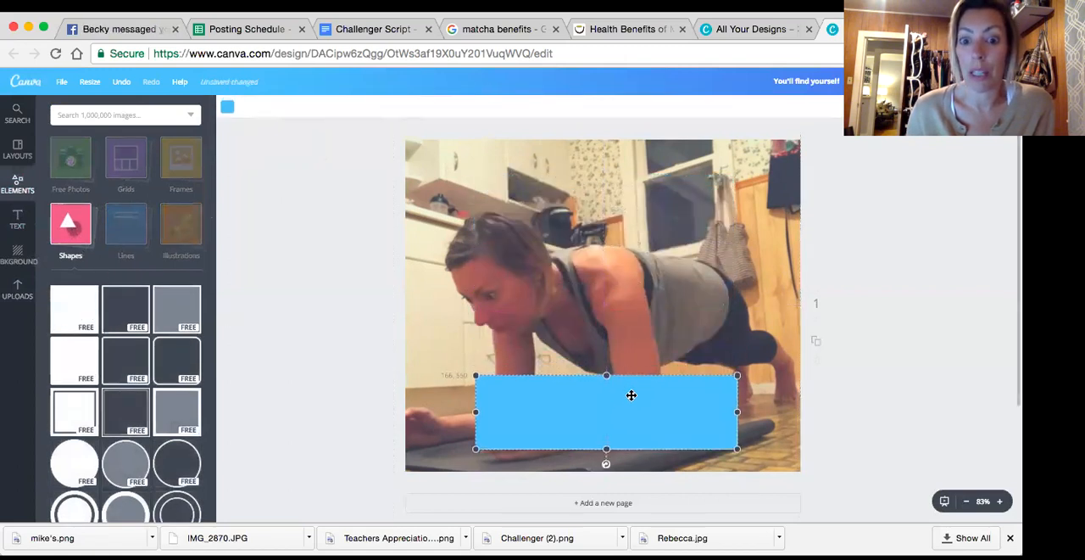
pyautogui.moveTo(475, 412); pyautogui.dragTo(370, 412)
pyautogui.moveTo(729, 421); pyautogui.dragTo(888, 435)
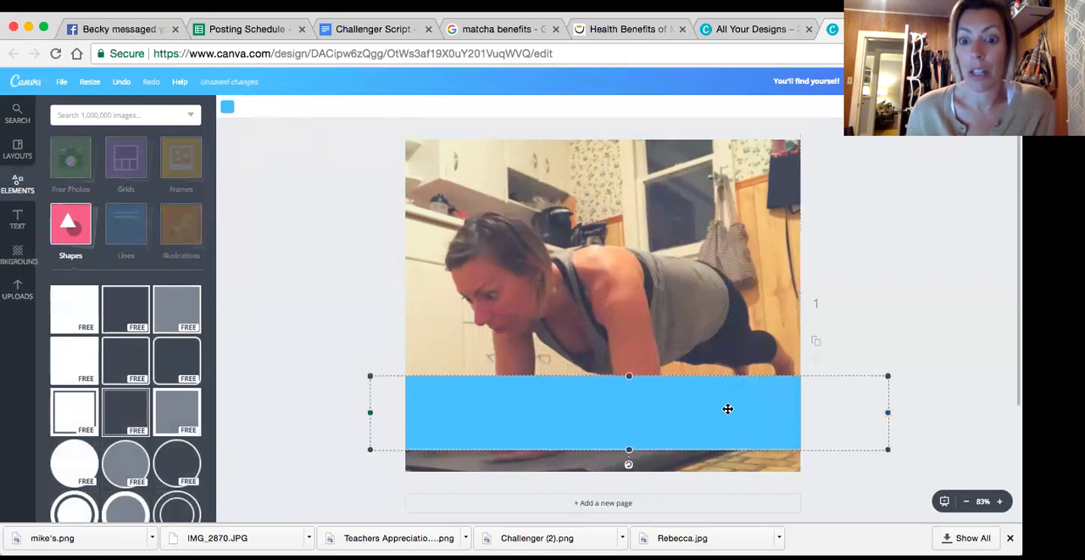
# Recolor the rectangle band white and set its transparency to 36
pyautogui.click(228, 110)
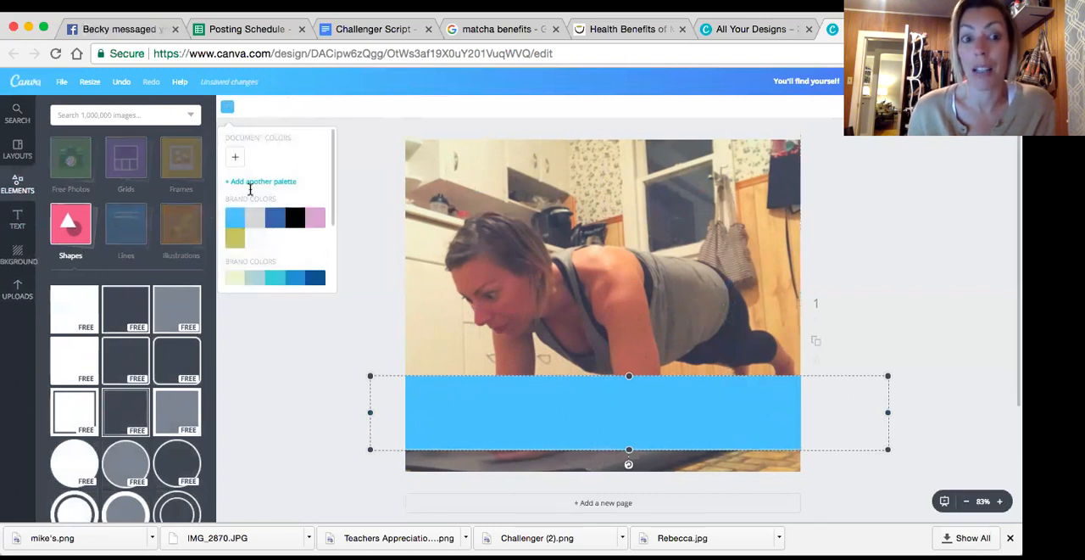
pyautogui.click(235, 162)
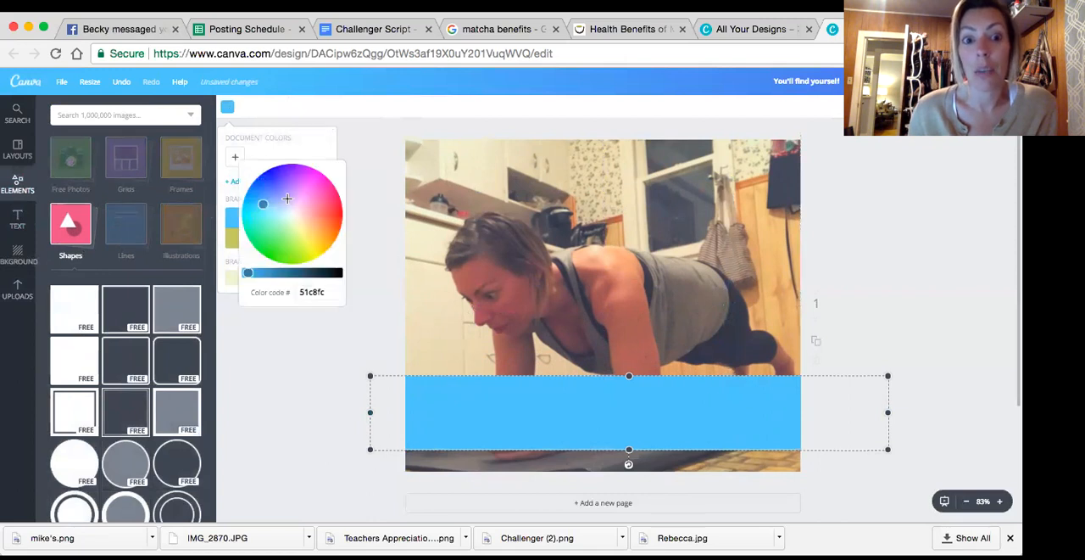
pyautogui.click(239, 167)
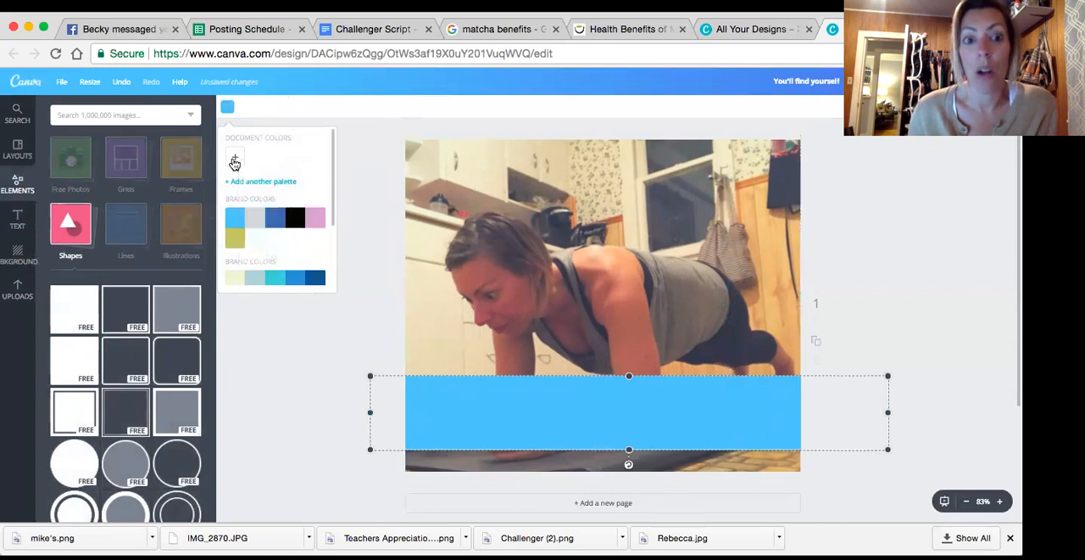
pyautogui.click(262, 242)
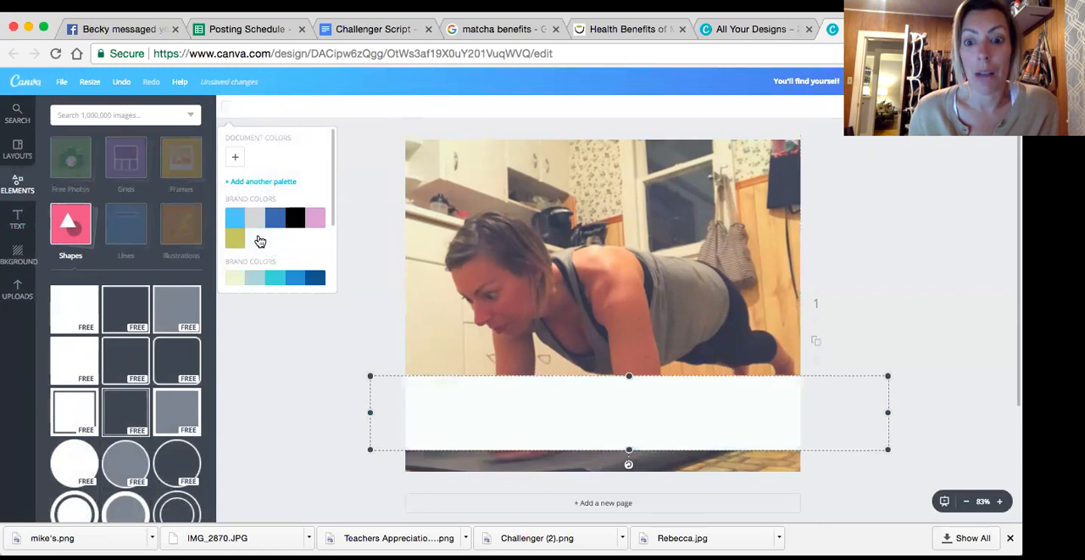
pyautogui.click(903, 107)
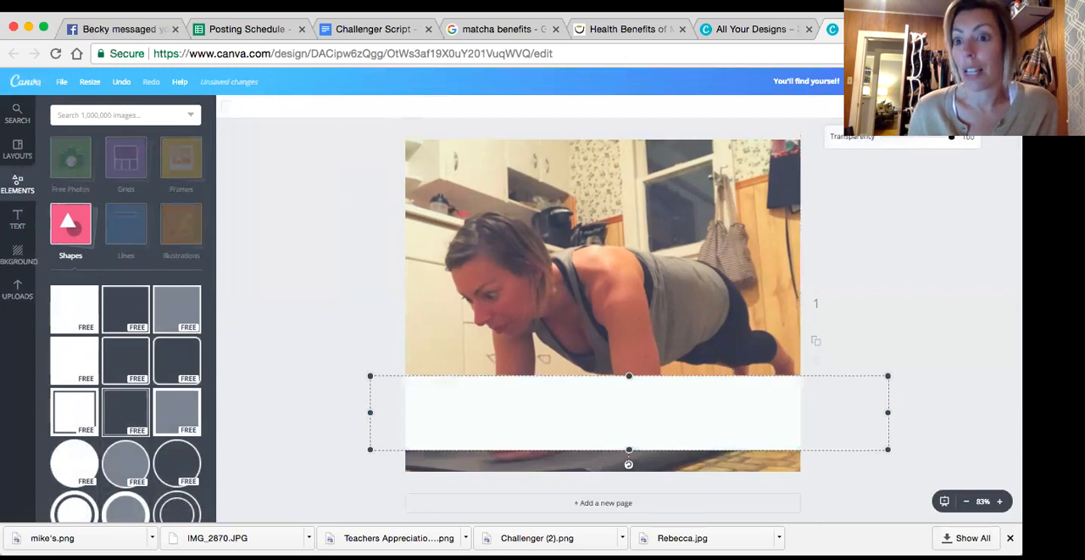
pyautogui.moveTo(951, 146); pyautogui.dragTo(907, 147)
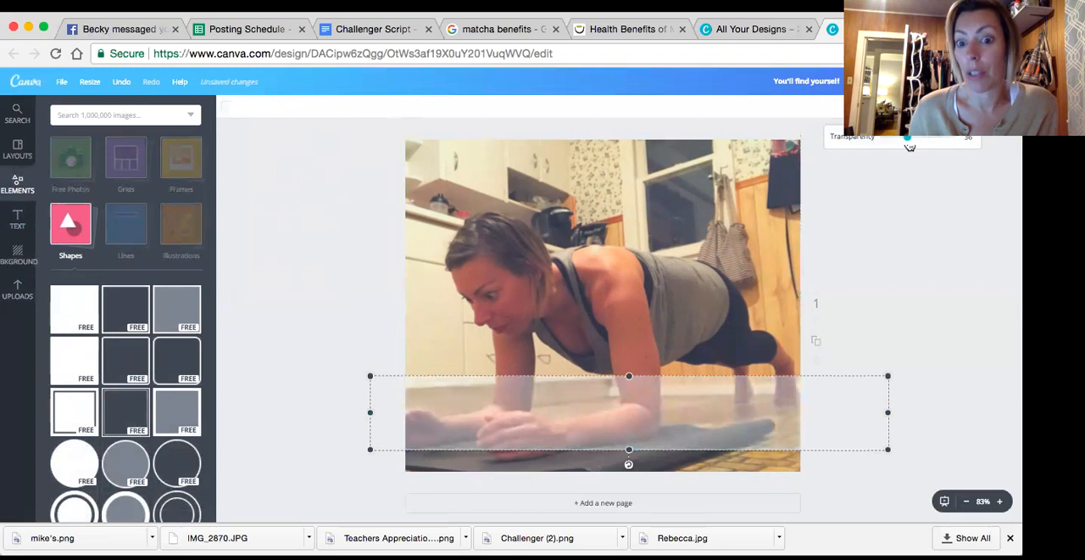
pyautogui.click(345, 326)
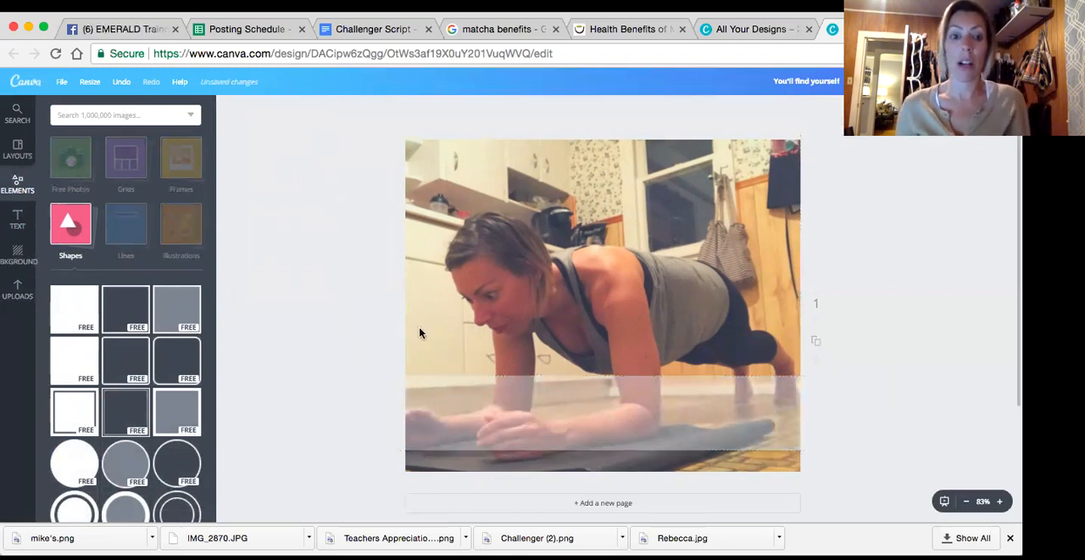
# Add a heading reading "Plank Challenge" and place it on the translucent band
pyautogui.click(15, 224)
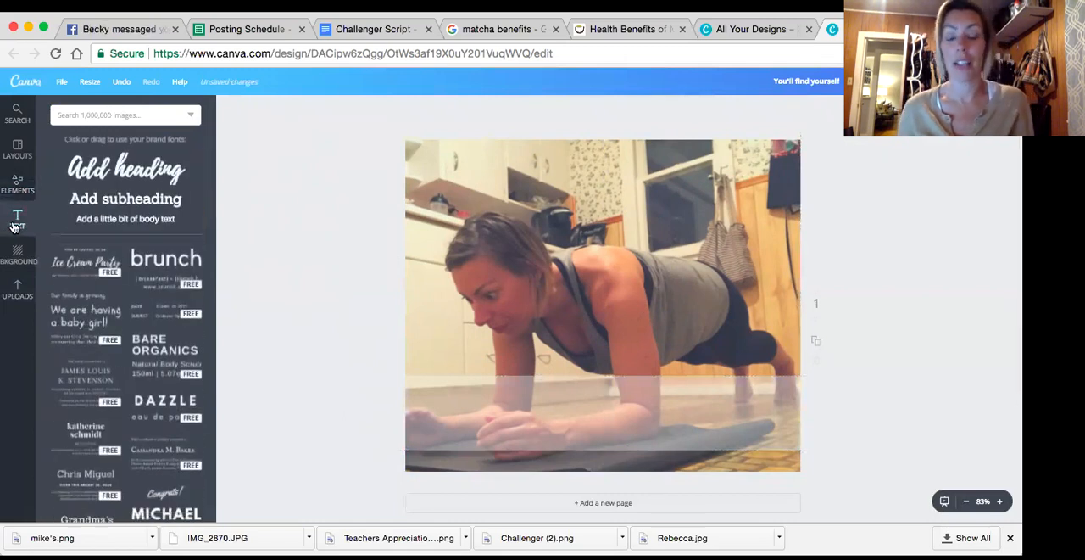
pyautogui.click(125, 170)
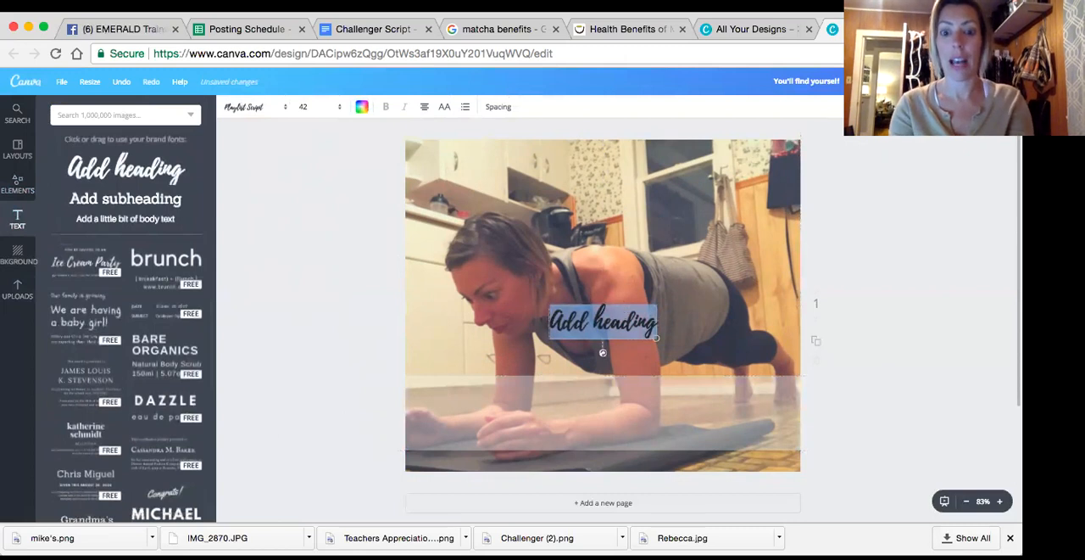
pyautogui.write('Plank Chal')
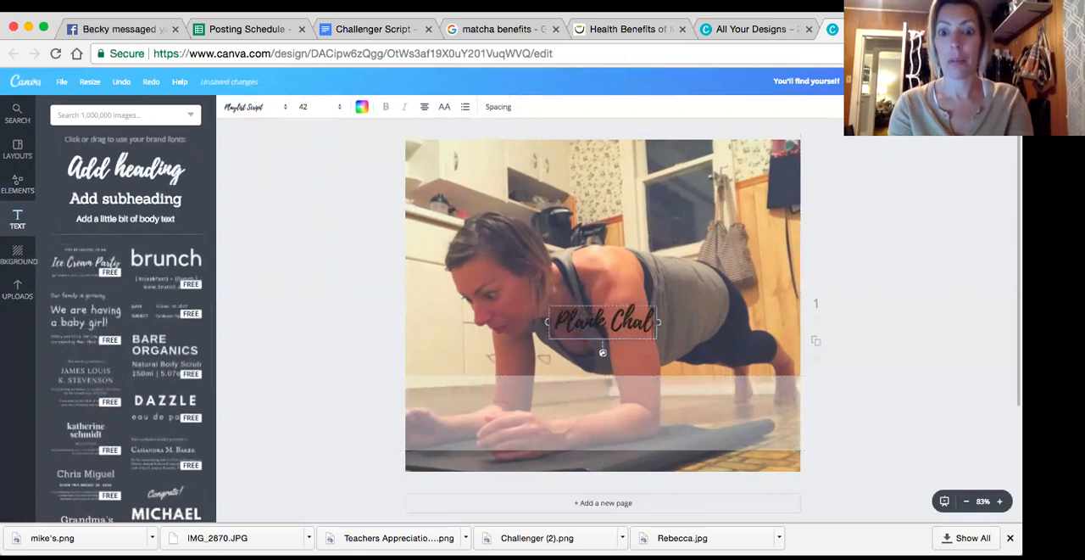
pyautogui.write('lenge')
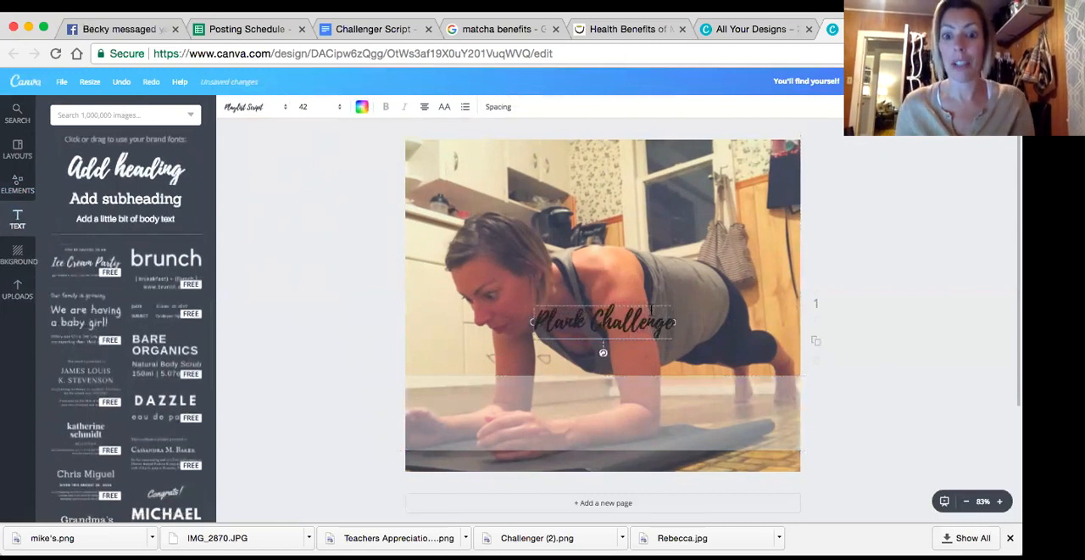
pyautogui.moveTo(651, 355); pyautogui.dragTo(649, 424)
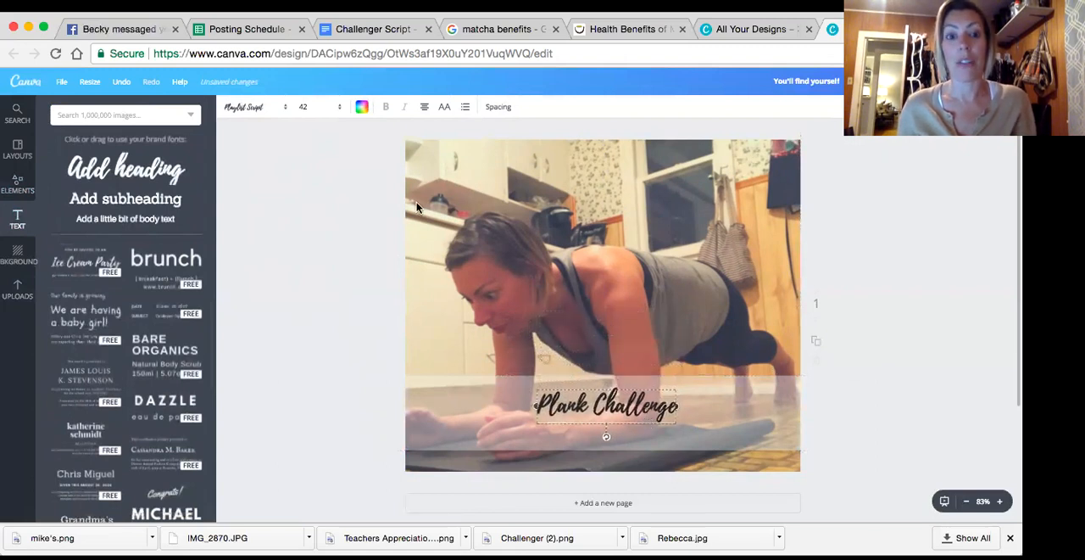
# Browse the available fonts and try Crushed on the "Plank Challenge" heading
pyautogui.click(250, 108)
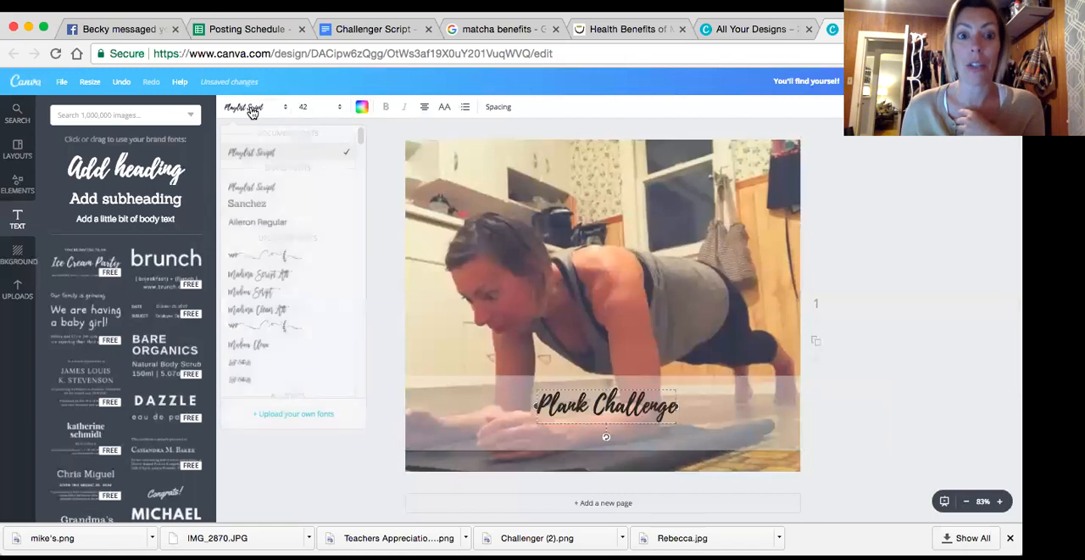
pyautogui.click(251, 109)
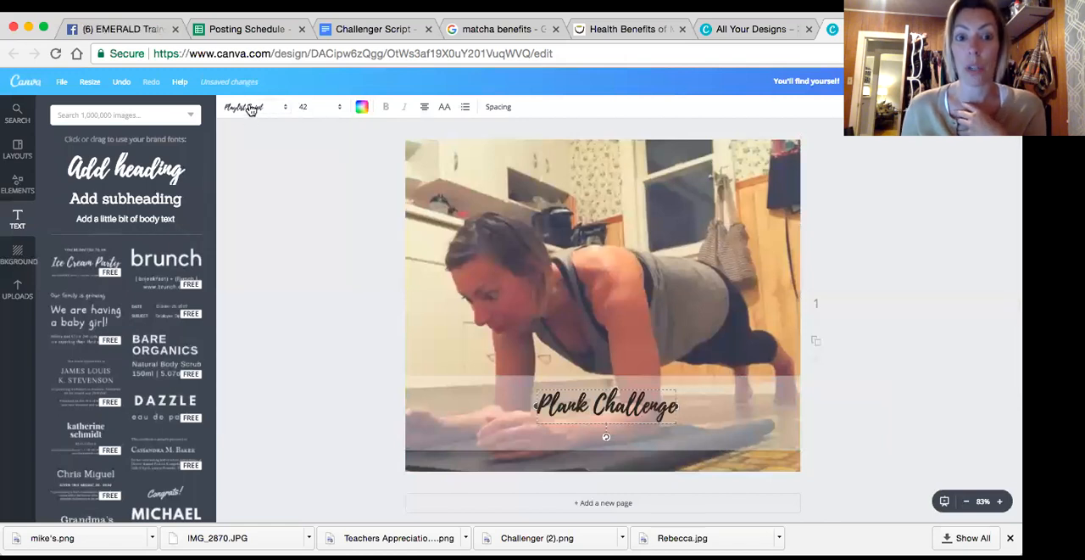
pyautogui.click(251, 110)
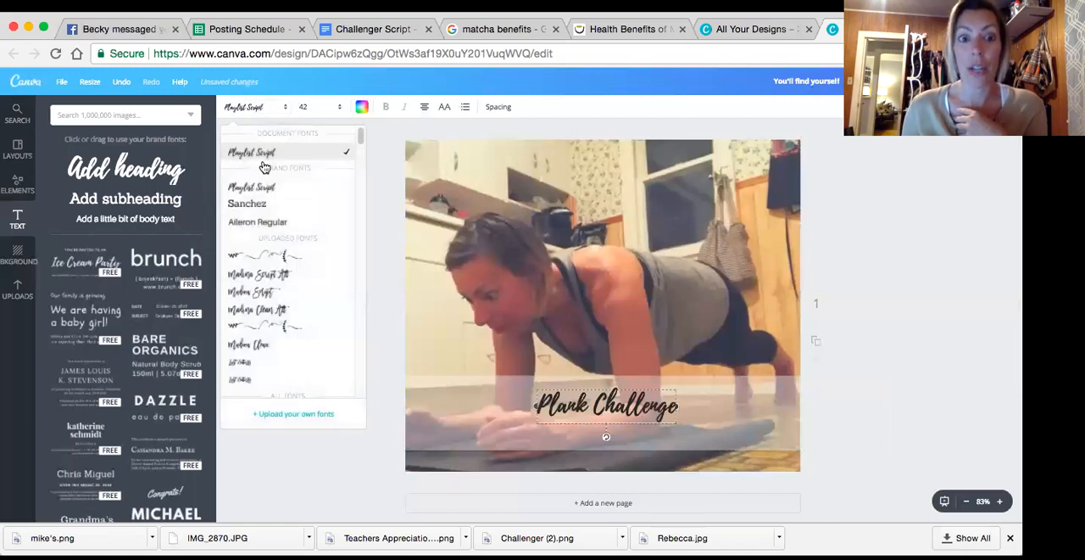
pyautogui.scroll(-15, 267, 186)
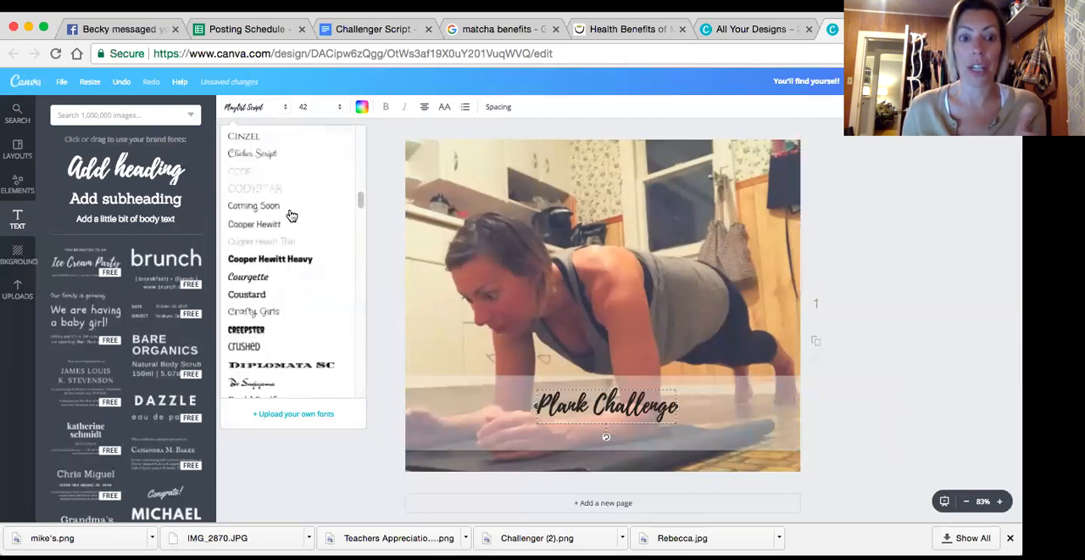
pyautogui.scroll(-3, 292, 217)
pyautogui.scroll(1, 292, 217)
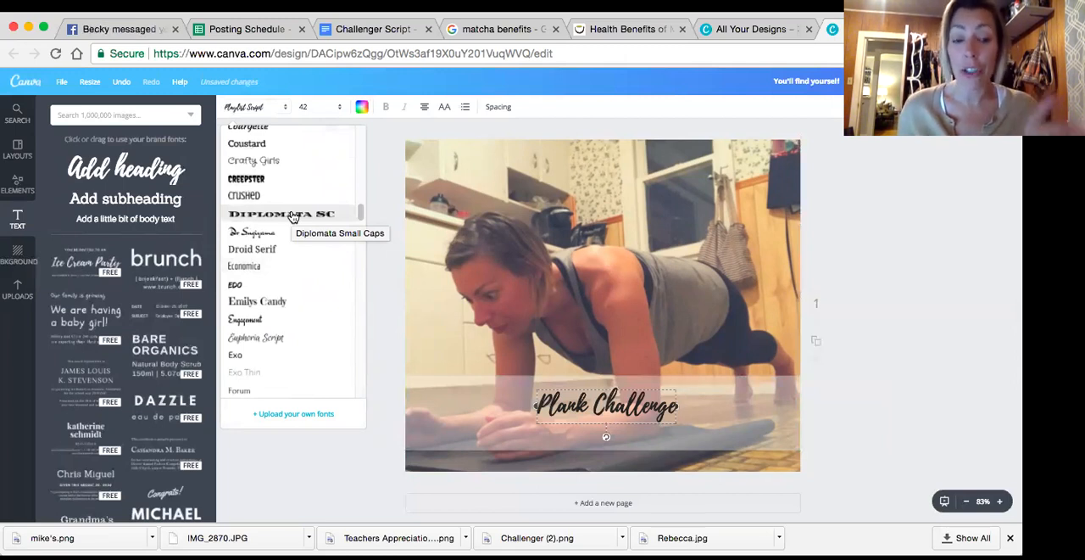
pyautogui.scroll(1, 292, 222)
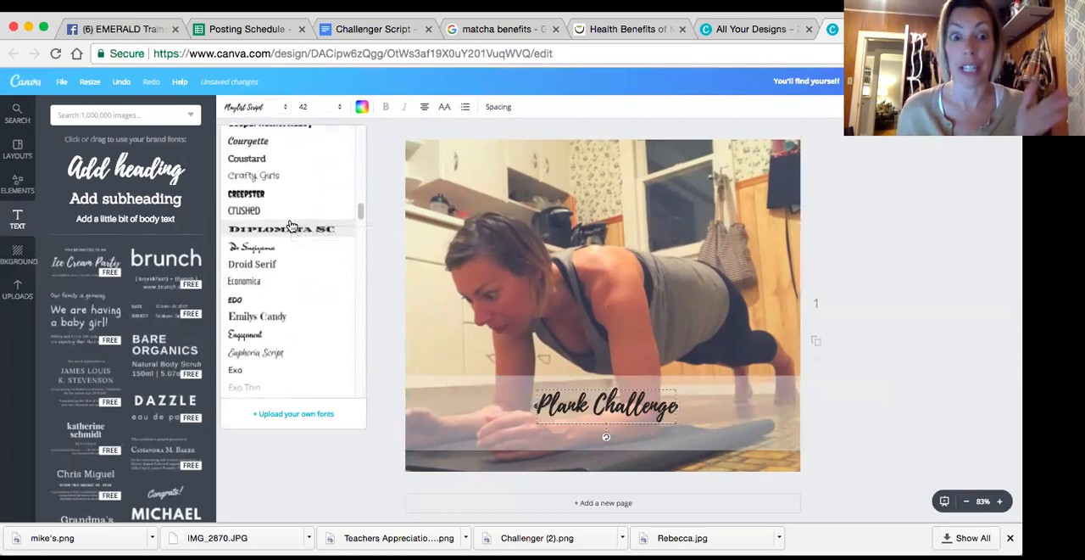
pyautogui.click(253, 217)
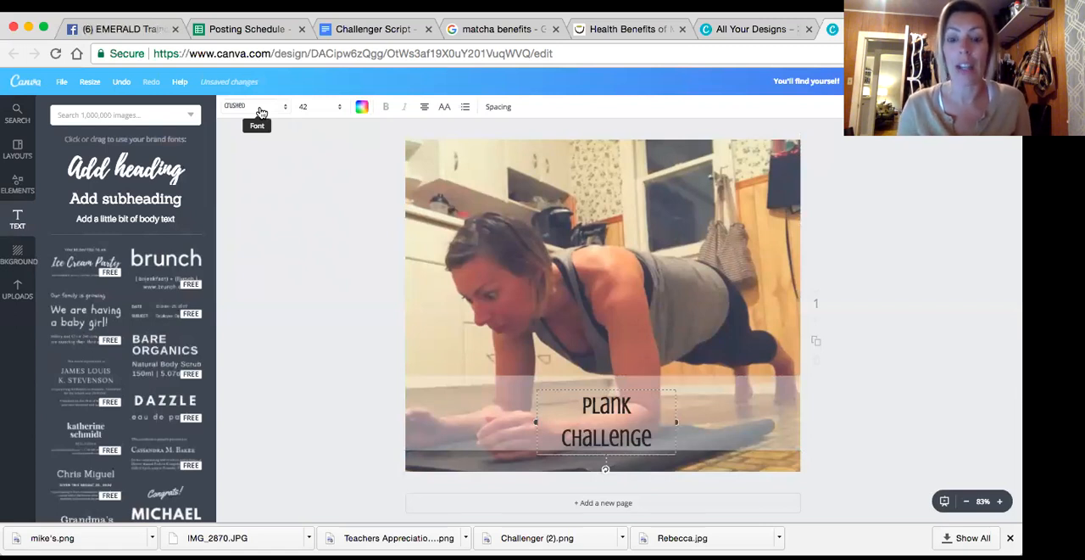
# Set the "Plank Challenge" heading in the uploaded font Madina Script Alt at size 64
pyautogui.click(261, 113)
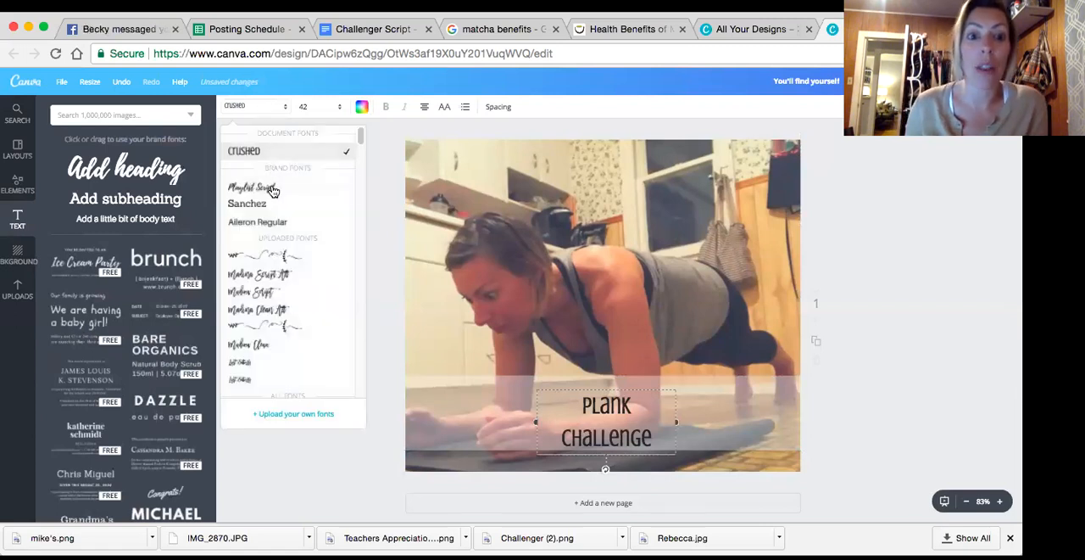
pyautogui.click(274, 274)
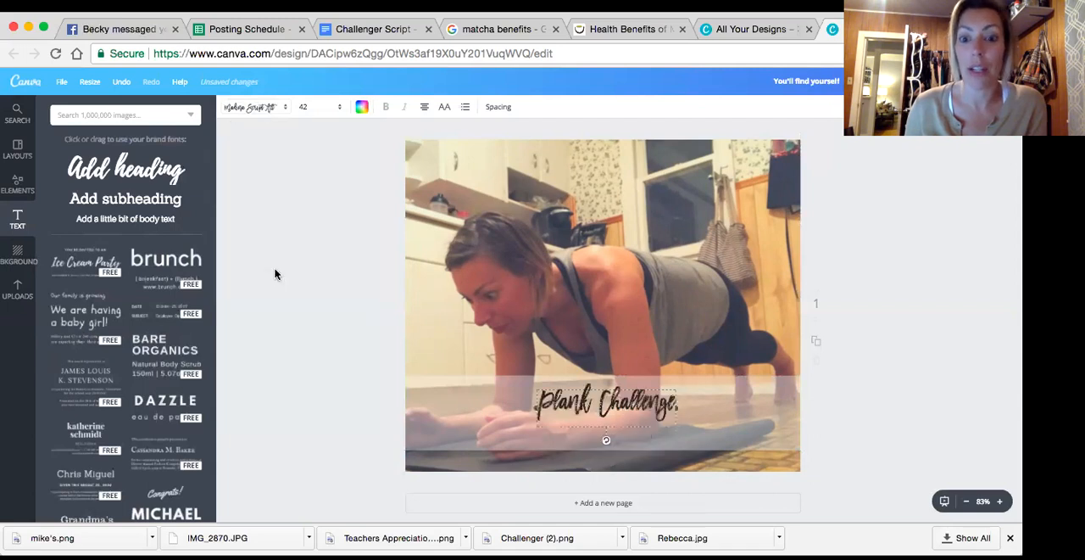
pyautogui.doubleClick(530, 408)
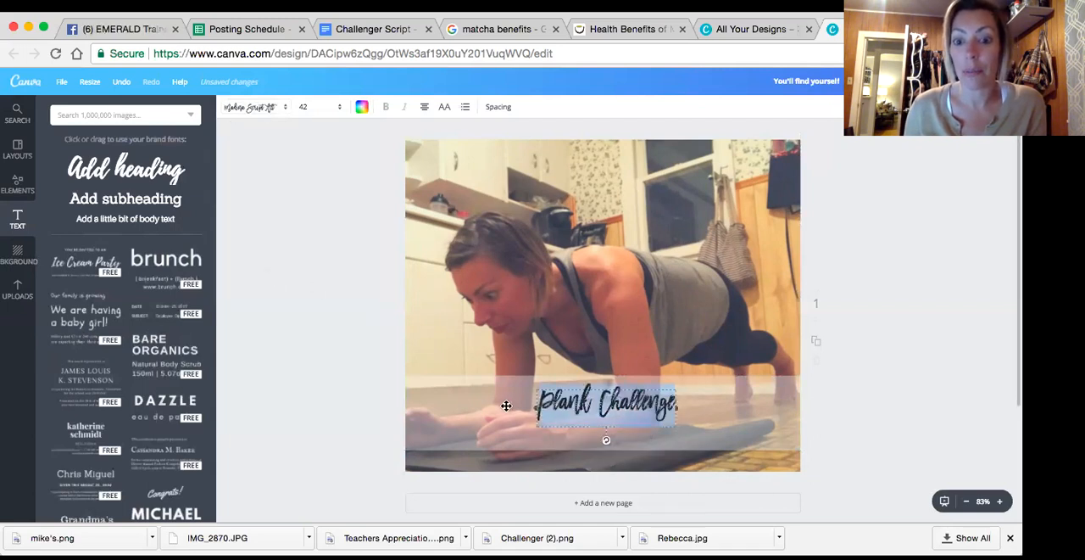
pyautogui.click(337, 107)
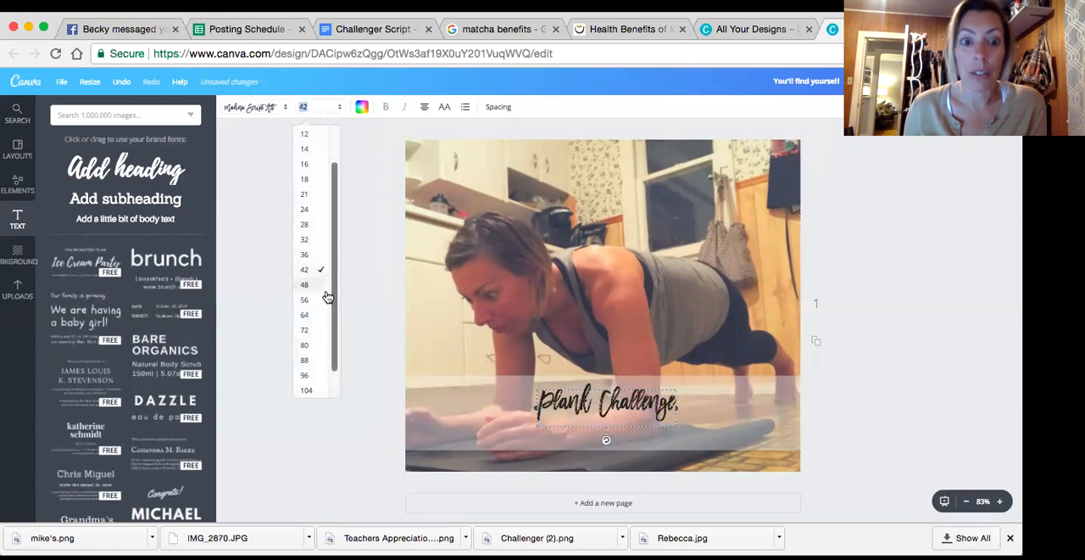
pyautogui.click(316, 315)
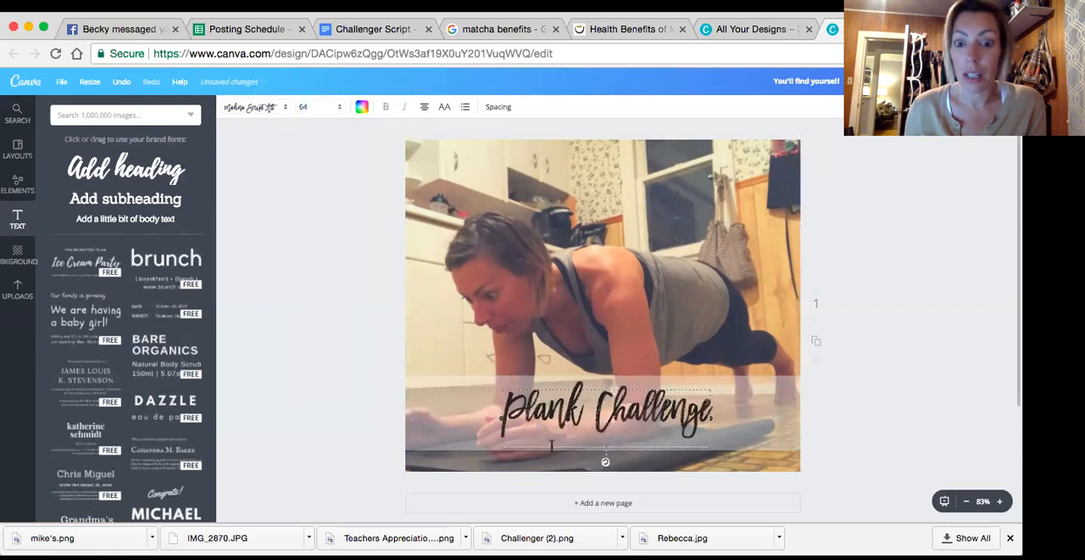
# Add a subheading reading "Starts Tomorrow" beneath the heading on the band and nudge the heading slightly upward
pyautogui.click(284, 317)
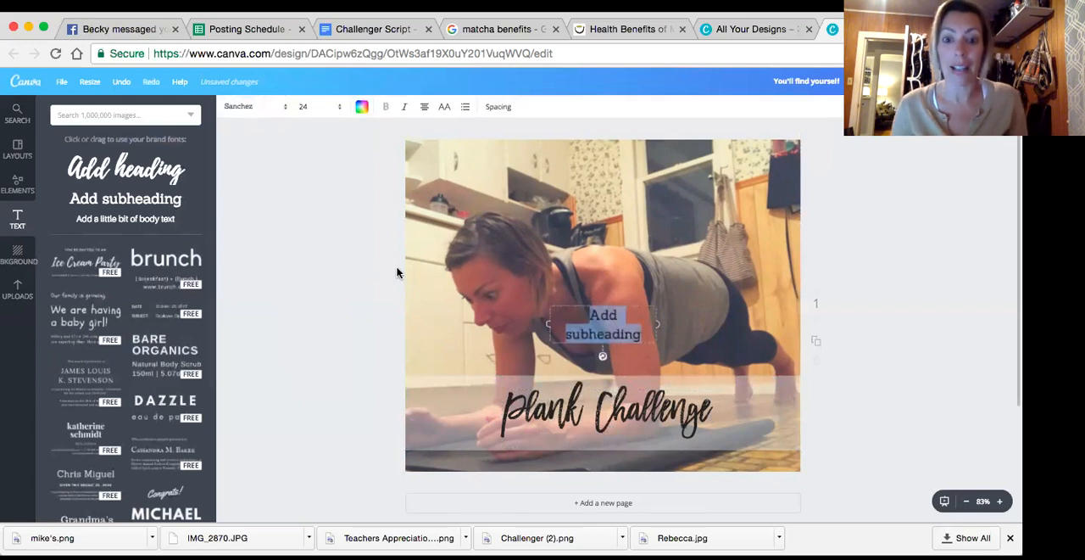
pyautogui.write('Start')
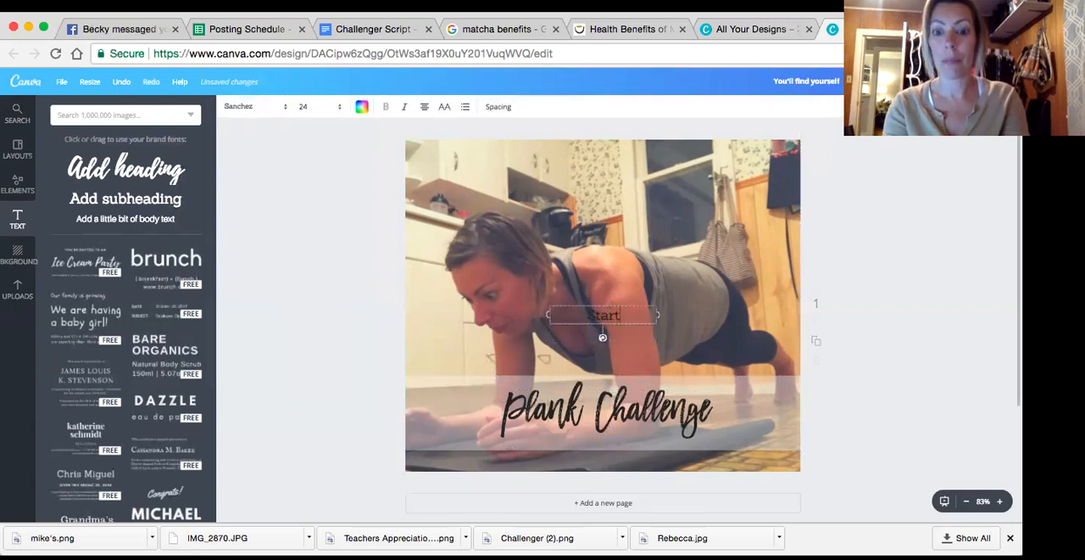
pyautogui.write('s Tomorrow')
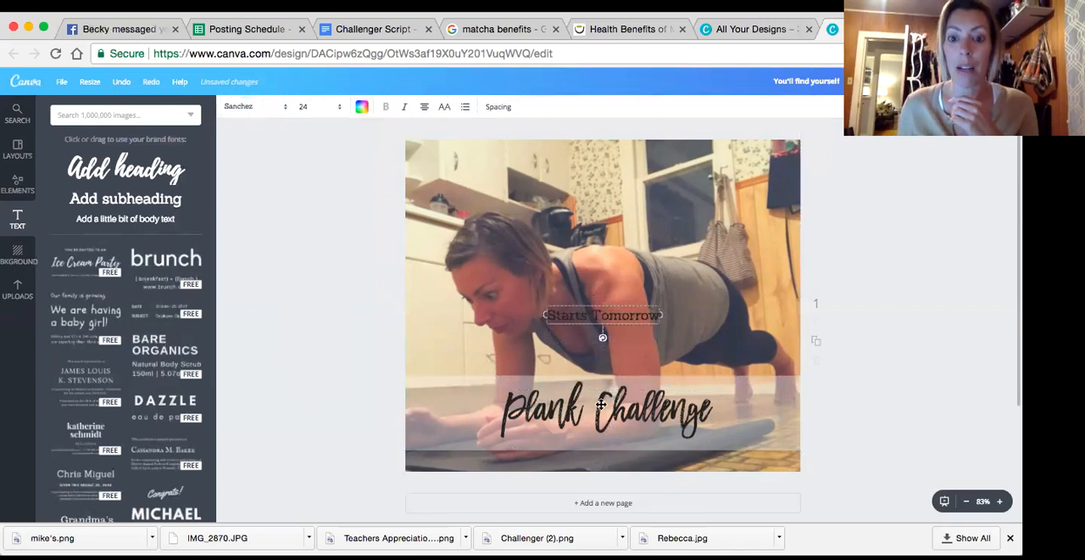
pyautogui.moveTo(600, 405); pyautogui.dragTo(585, 449)
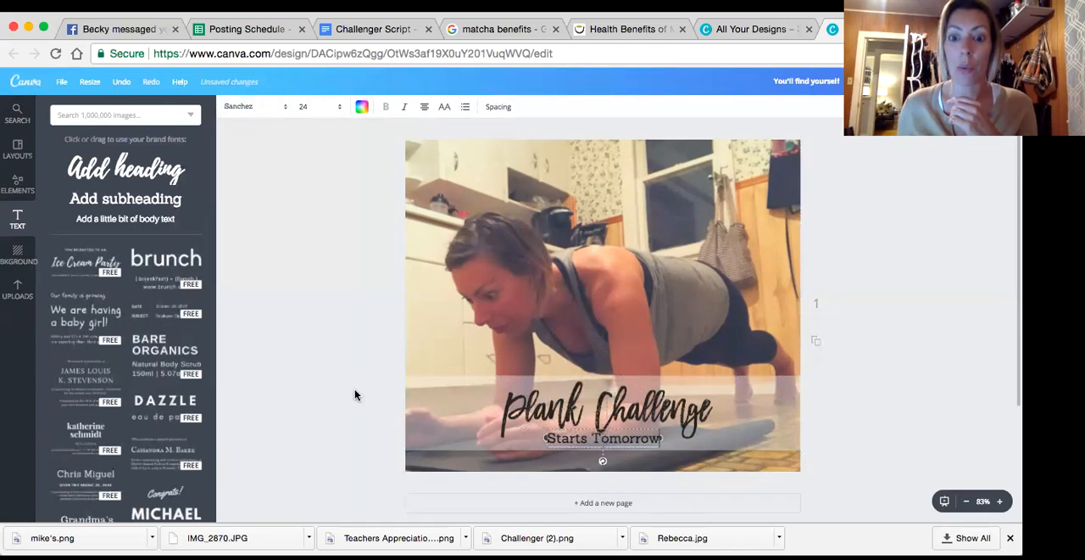
pyautogui.moveTo(620, 411); pyautogui.dragTo(621, 406)
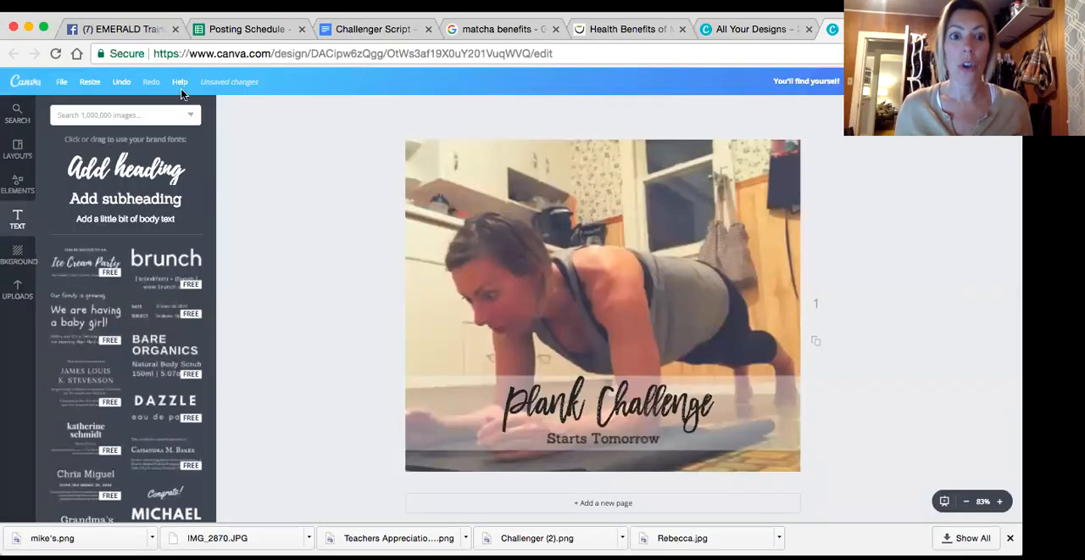
# Close the blank "You'll find yourself" design's editor page and confirm leaving the site
pyautogui.click(935, 28)
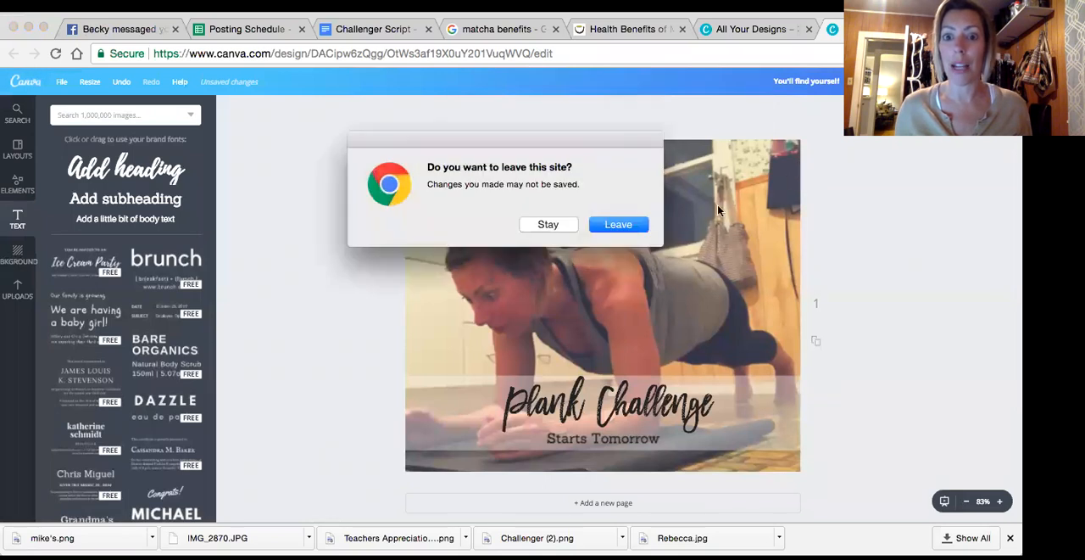
pyautogui.click(646, 226)
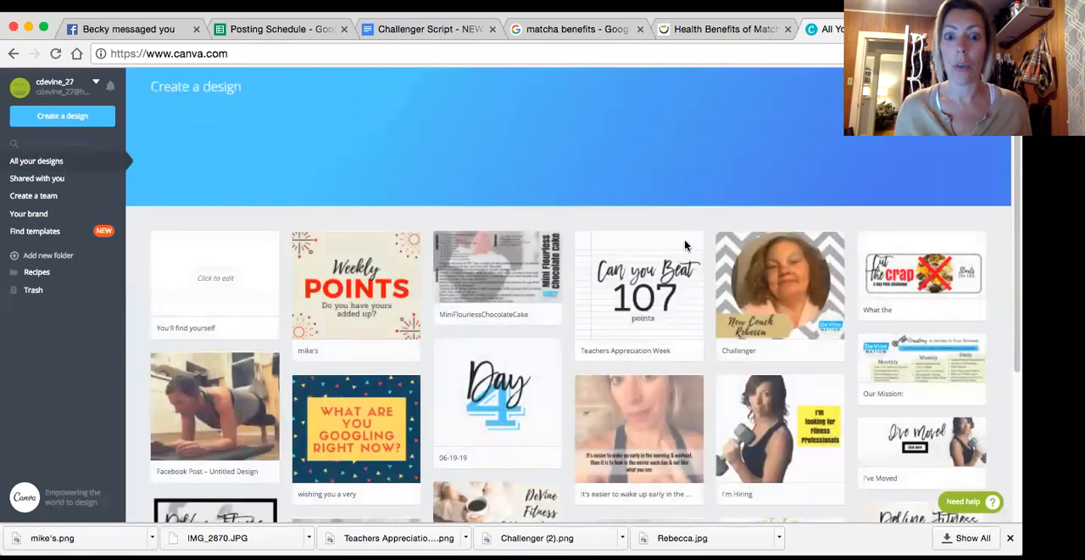
# Look through all saved designs in the overview, from the newest ones down to the oldest
pyautogui.scroll(-1, 687, 249)
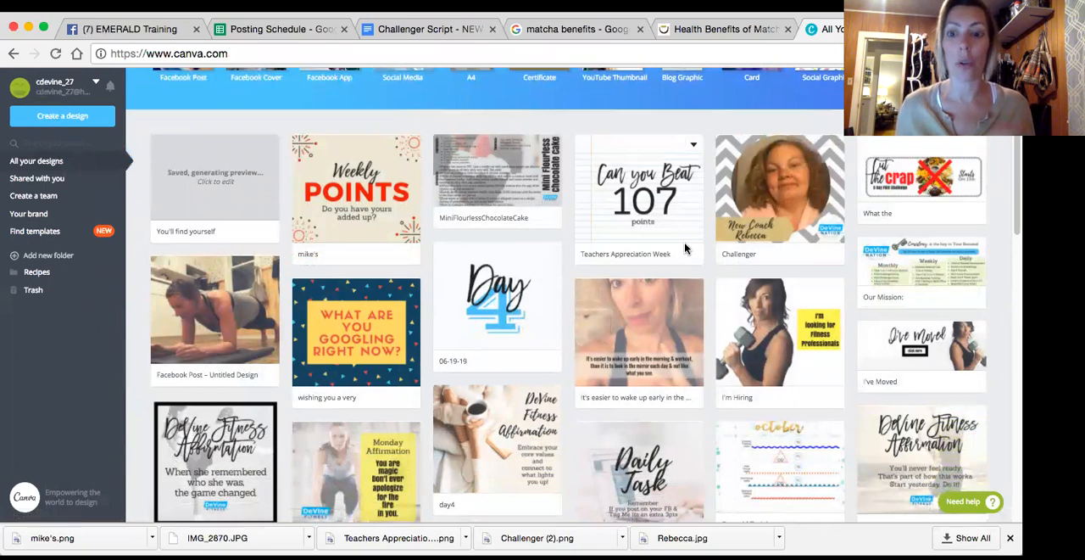
pyautogui.scroll(-3, 772, 297)
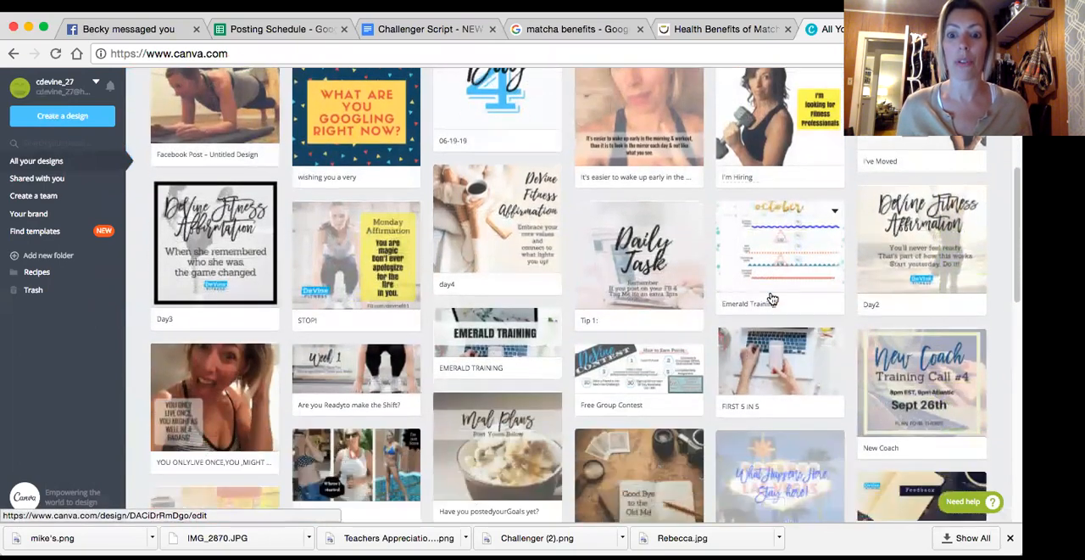
pyautogui.scroll(-2, 772, 298)
pyautogui.scroll(-3, 778, 308)
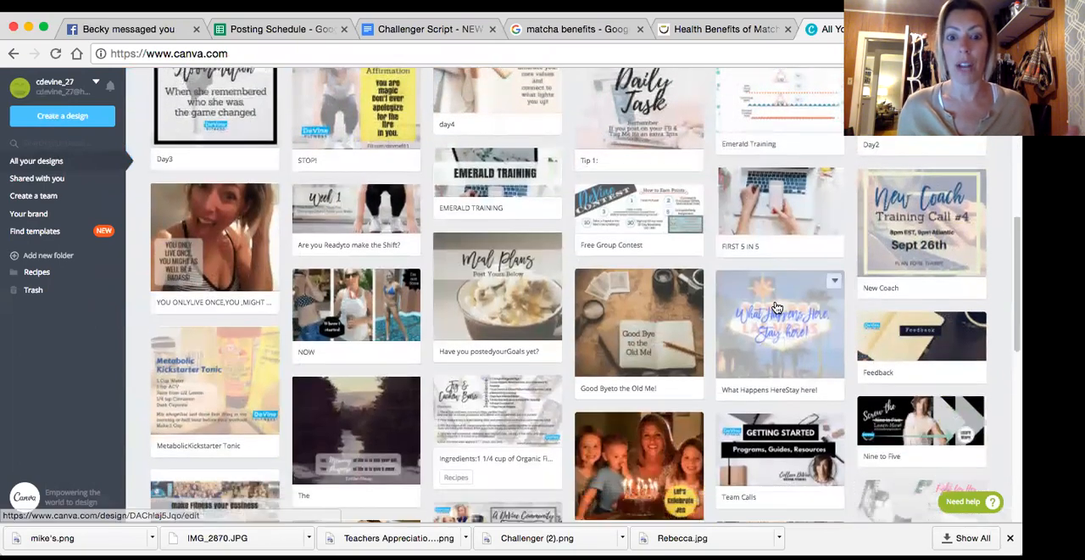
pyautogui.scroll(-3, 777, 305)
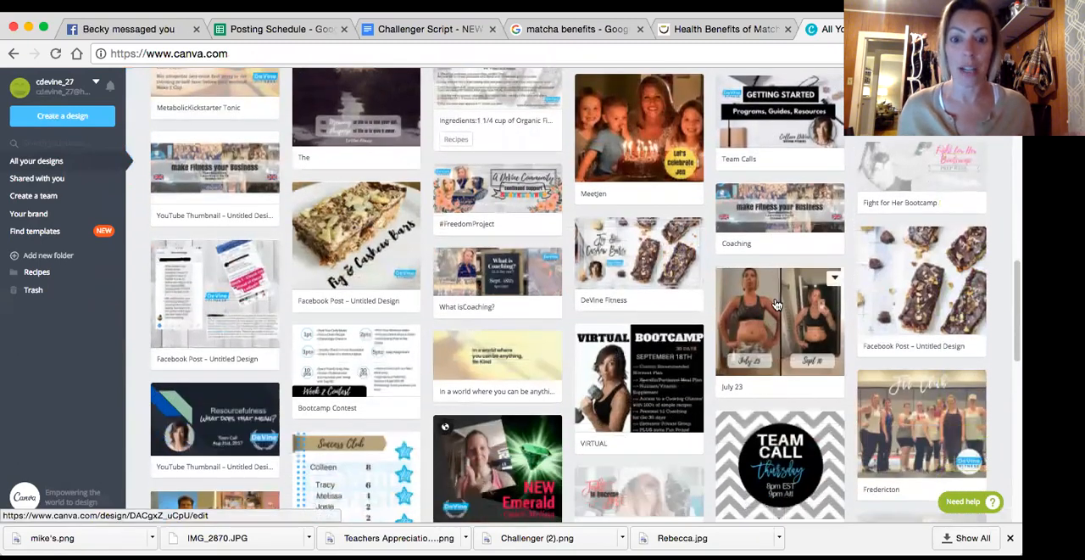
pyautogui.scroll(-2, 776, 304)
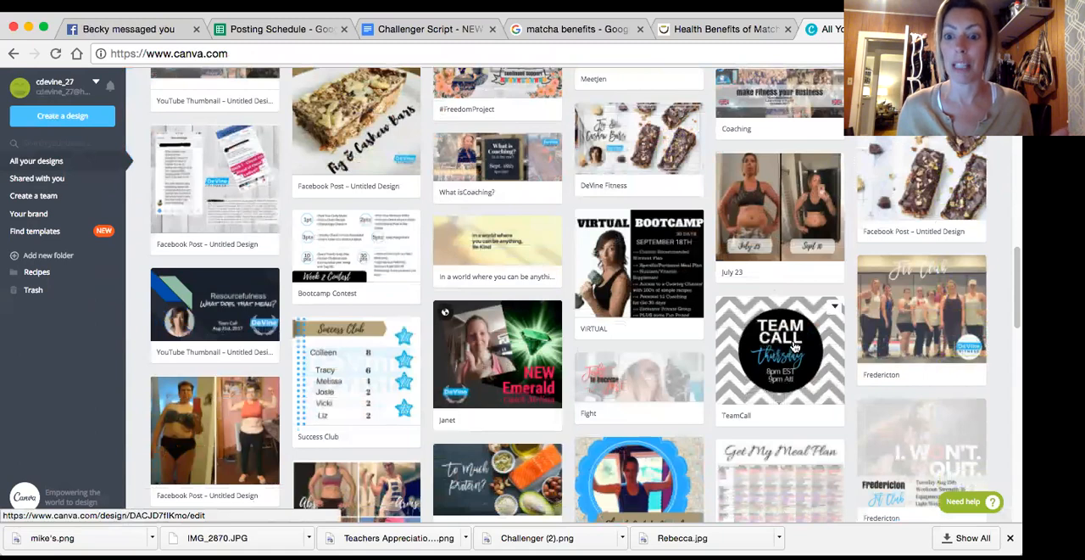
pyautogui.scroll(-1, 715, 282)
pyautogui.scroll(-2, 541, 315)
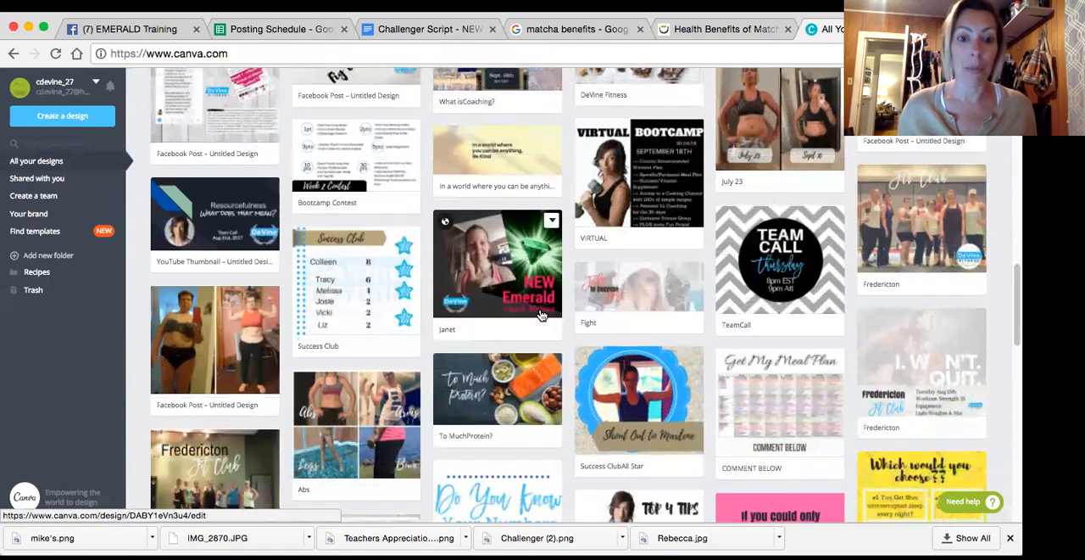
pyautogui.scroll(-1, 629, 340)
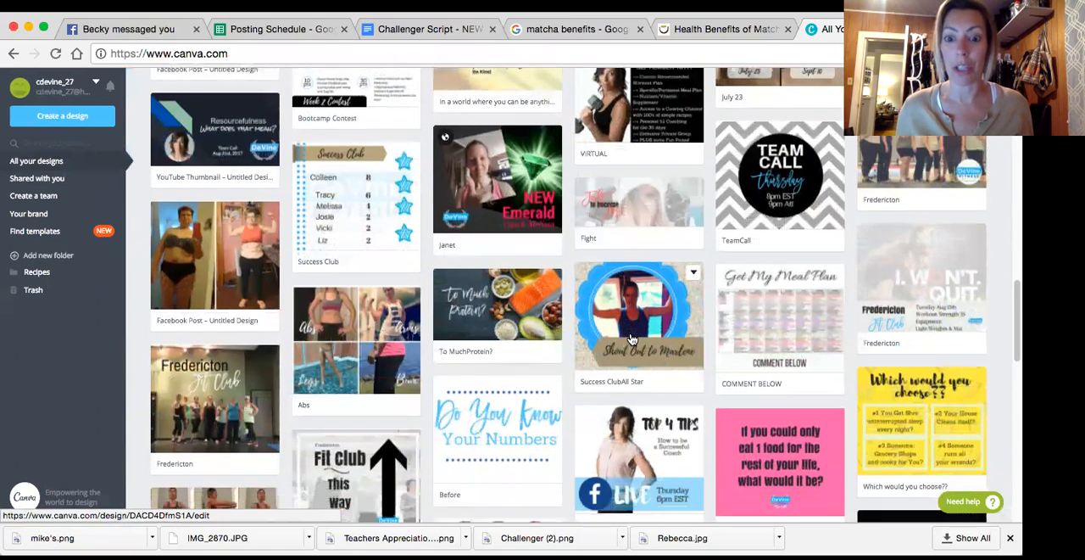
pyautogui.scroll(-1, 509, 348)
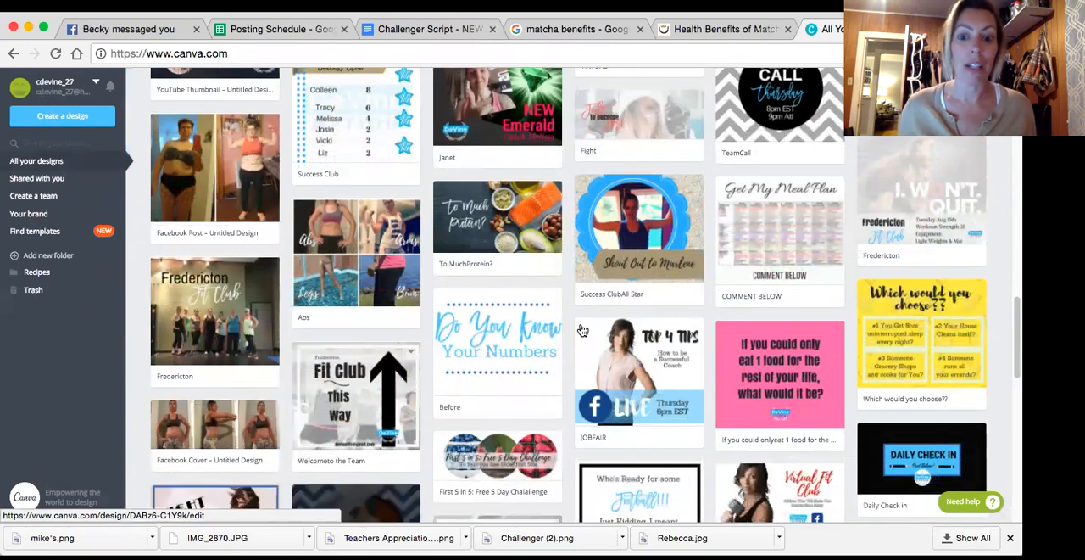
pyautogui.scroll(-3, 582, 330)
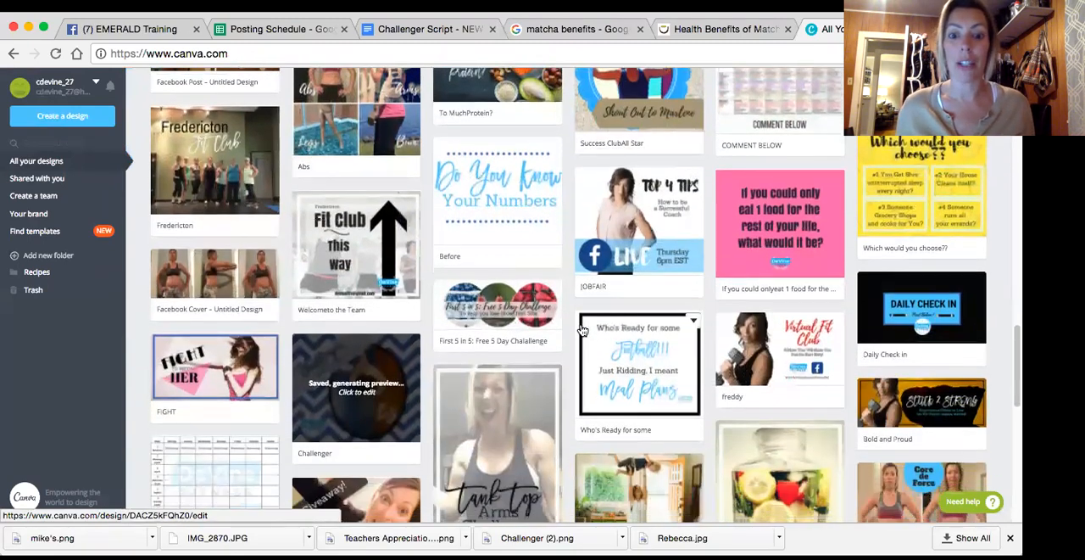
pyautogui.scroll(-1, 583, 330)
pyautogui.scroll(-1, 582, 330)
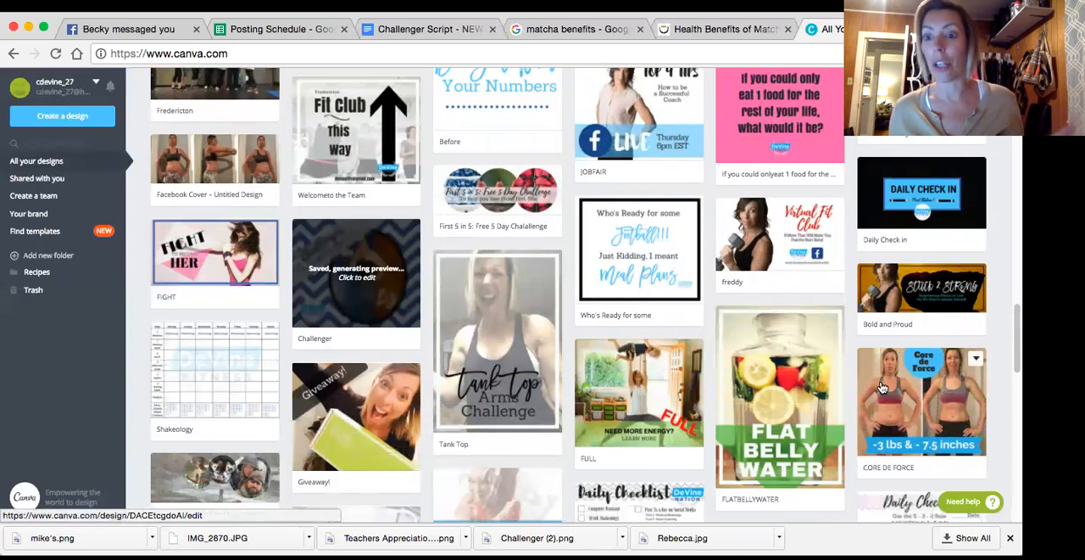
pyautogui.scroll(-2, 709, 343)
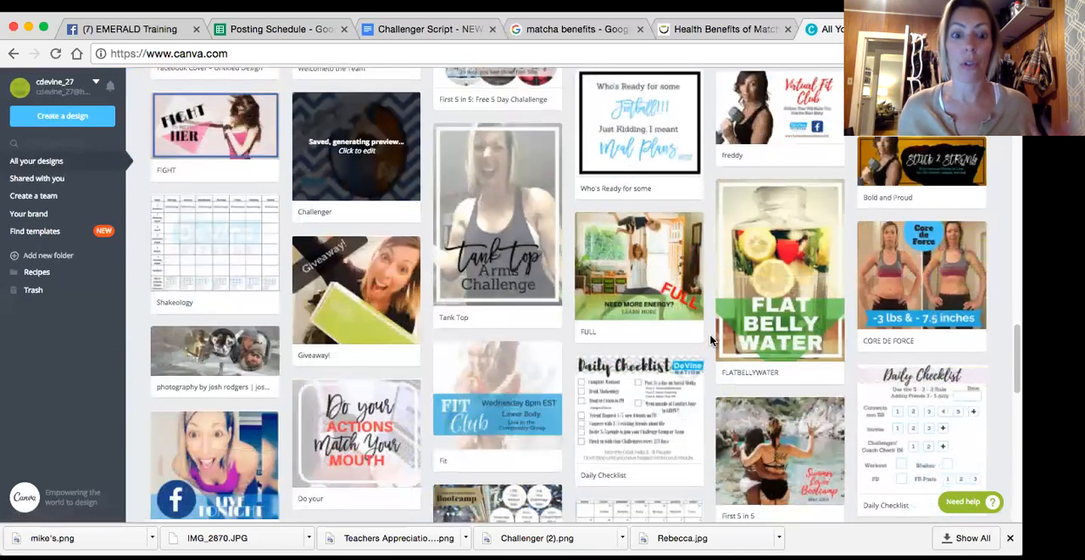
pyautogui.scroll(-6, 710, 339)
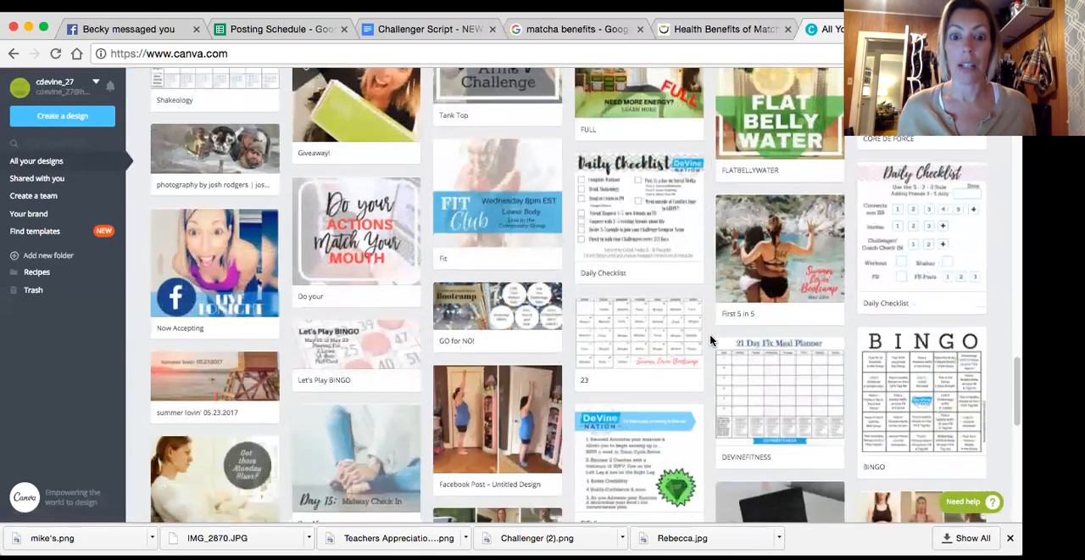
pyautogui.scroll(-15, 711, 339)
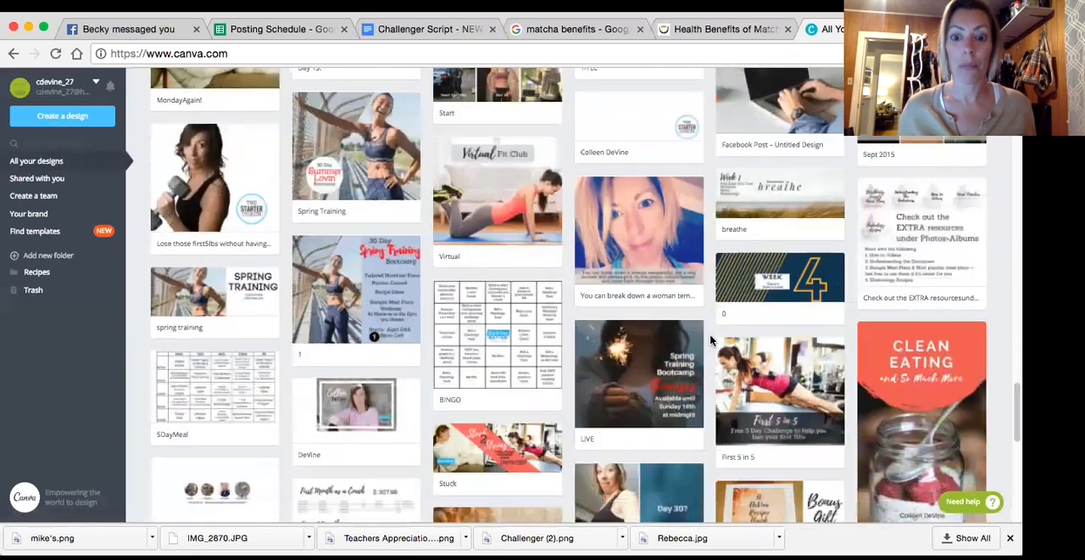
pyautogui.scroll(-1, 711, 340)
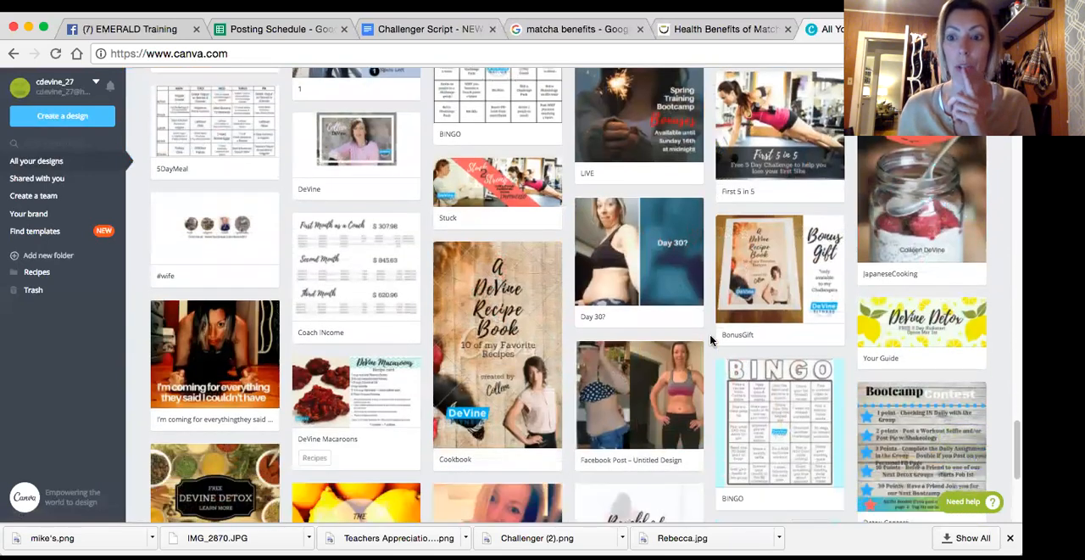
pyautogui.scroll(-3, 711, 339)
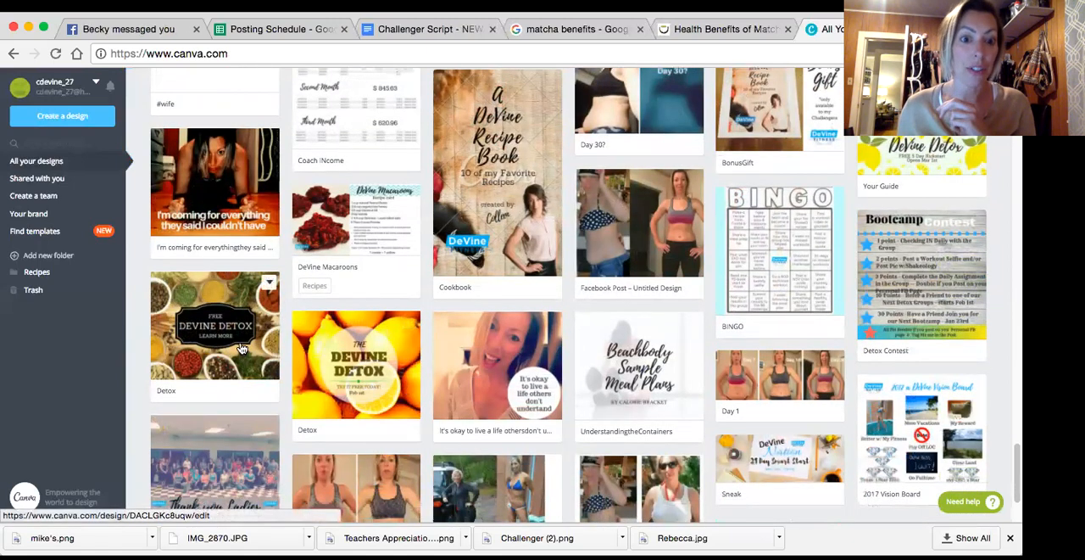
pyautogui.scroll(-3, 465, 353)
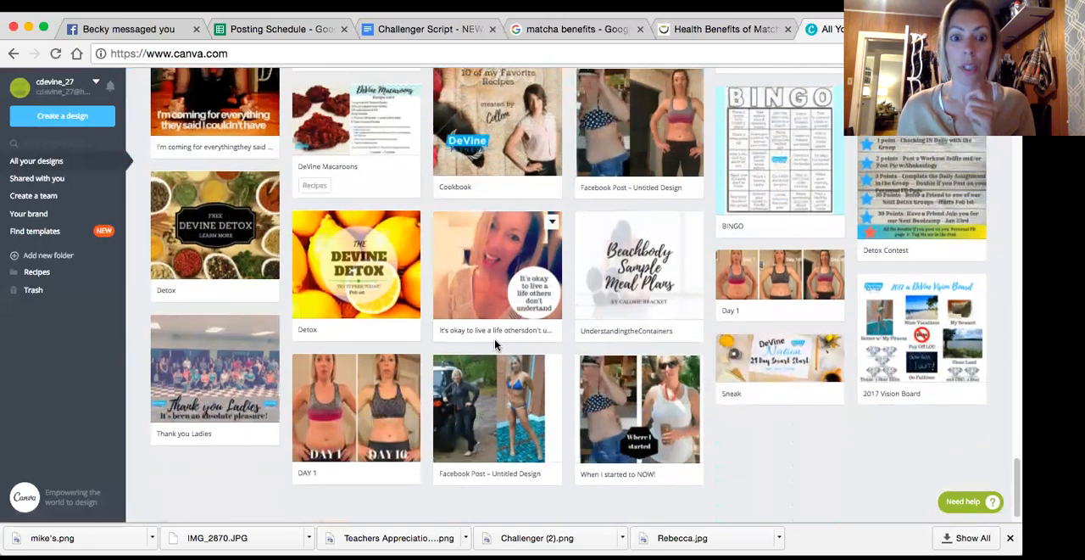
# Review the saved designs from the oldest back up to the newest for examples of past graphics
pyautogui.scroll(2, 496, 346)
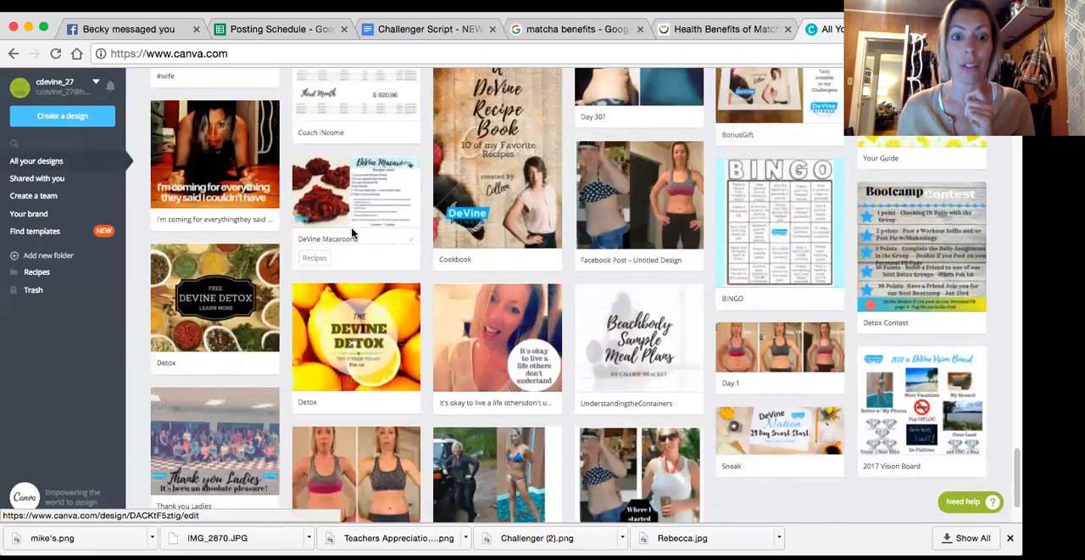
pyautogui.scroll(5, 513, 240)
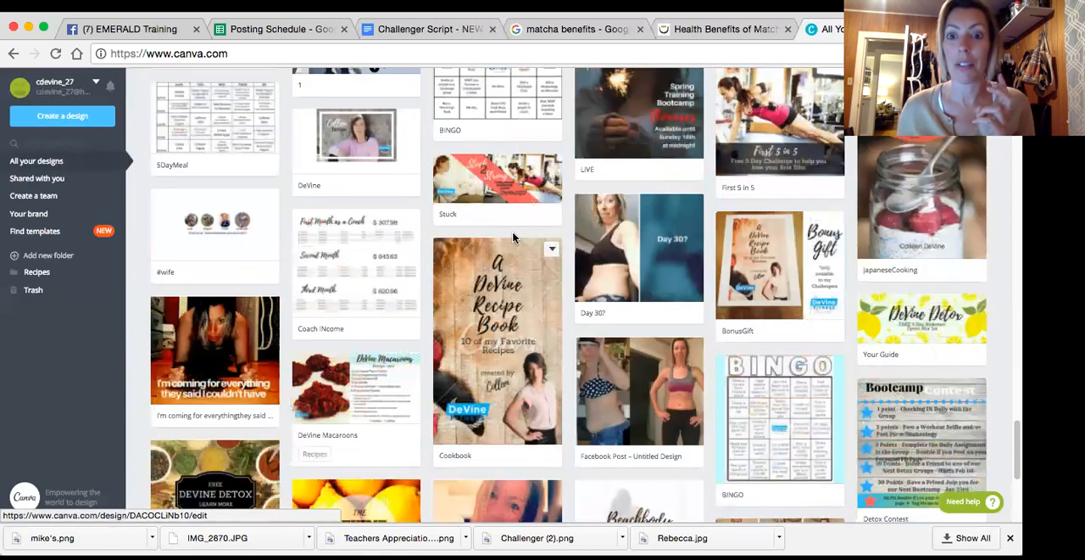
pyautogui.scroll(7, 513, 240)
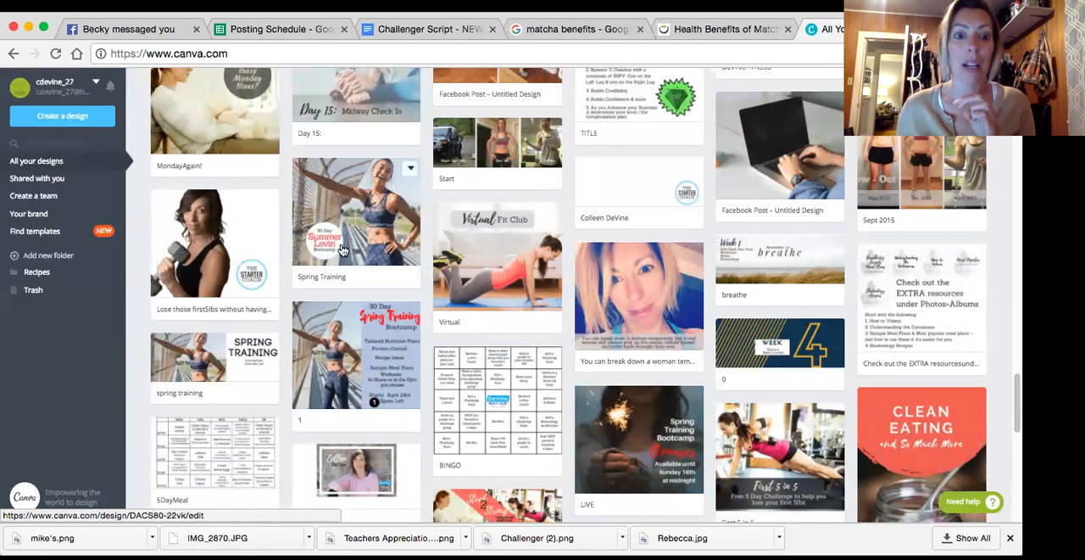
pyautogui.scroll(2, 364, 244)
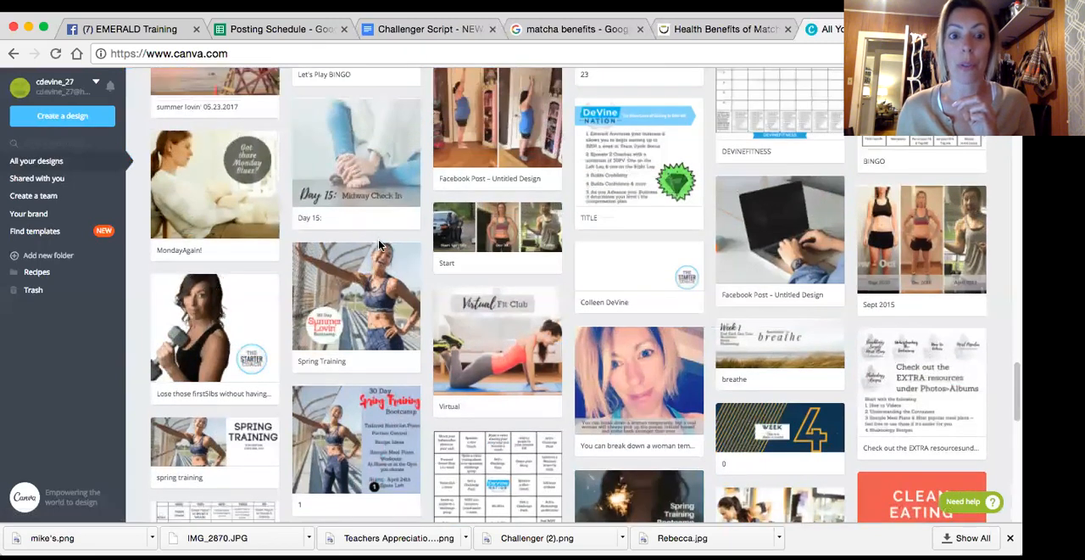
pyautogui.scroll(5, 379, 245)
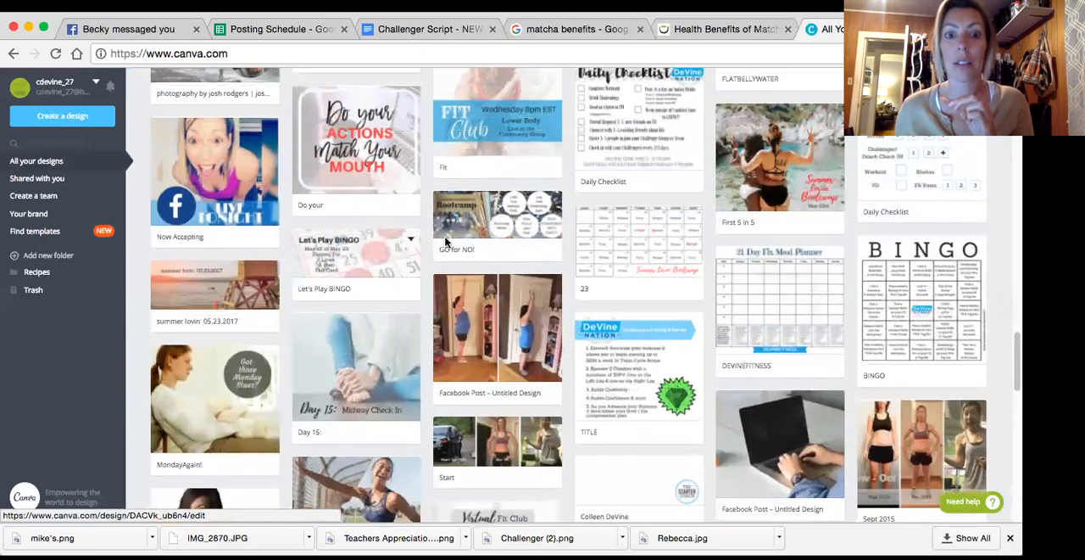
pyautogui.scroll(6, 445, 242)
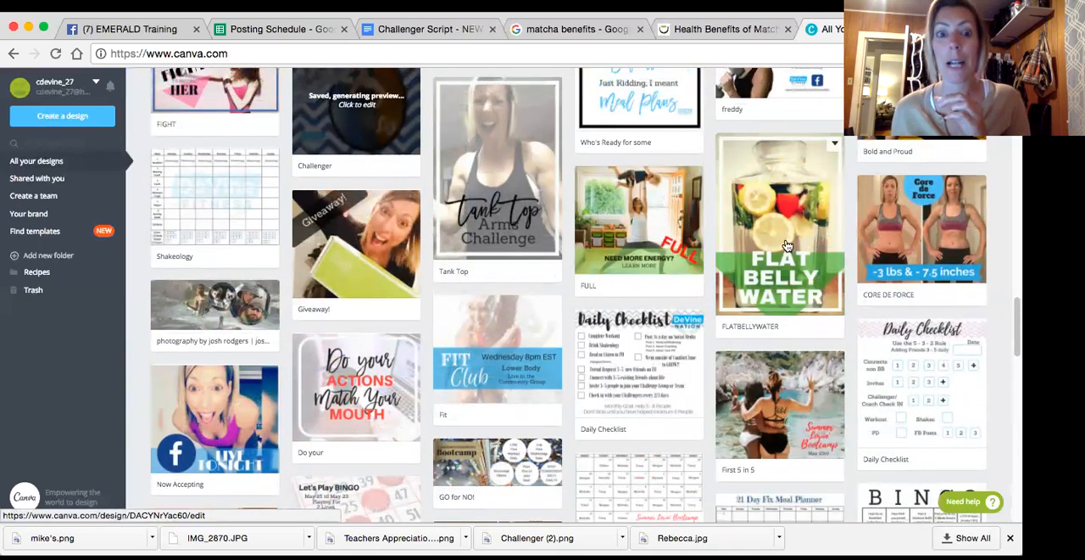
pyautogui.scroll(1, 788, 245)
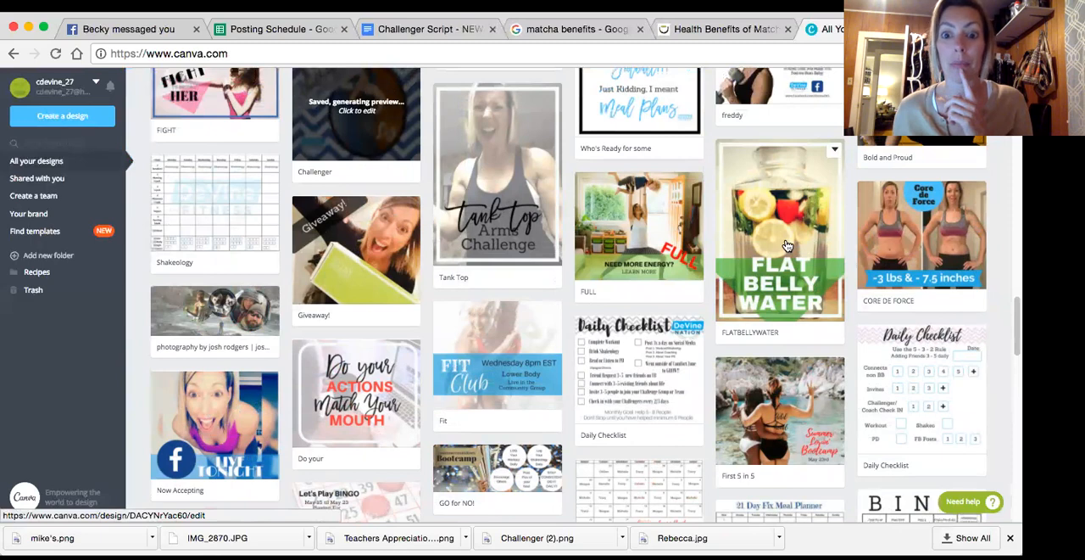
pyautogui.scroll(6, 788, 245)
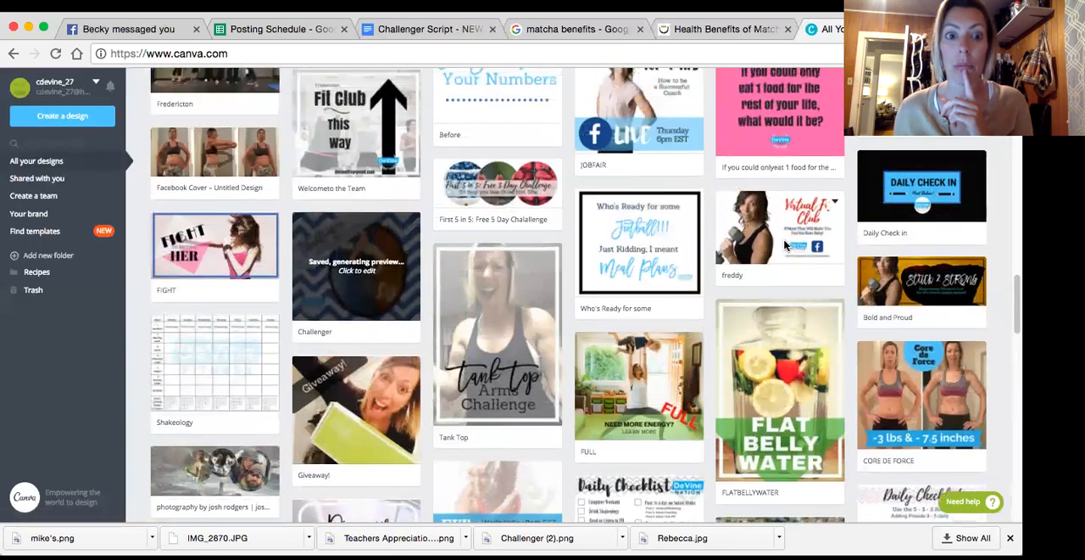
pyautogui.scroll(5, 786, 245)
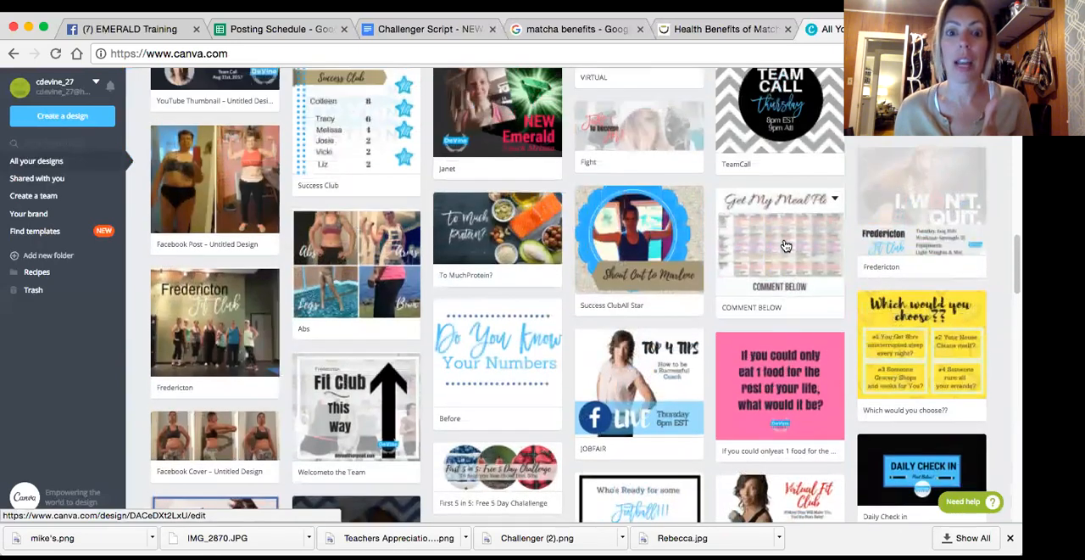
pyautogui.scroll(4, 786, 245)
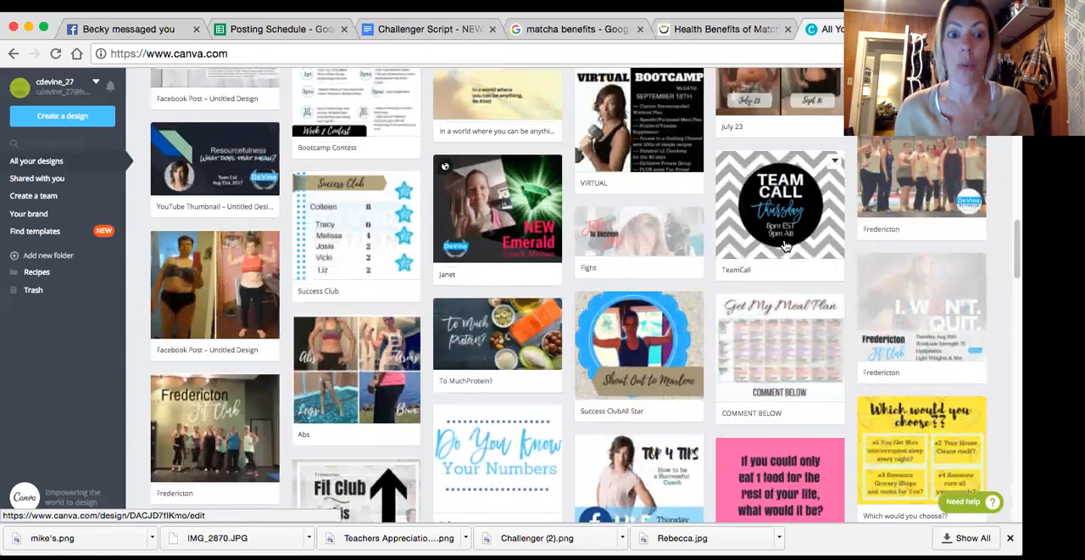
pyautogui.scroll(4, 786, 245)
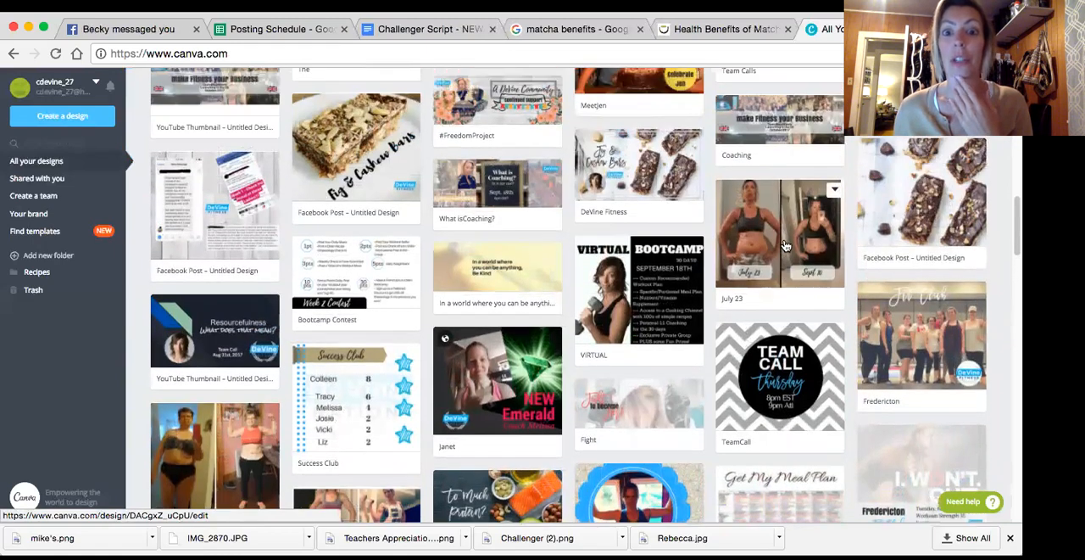
pyautogui.scroll(6, 786, 245)
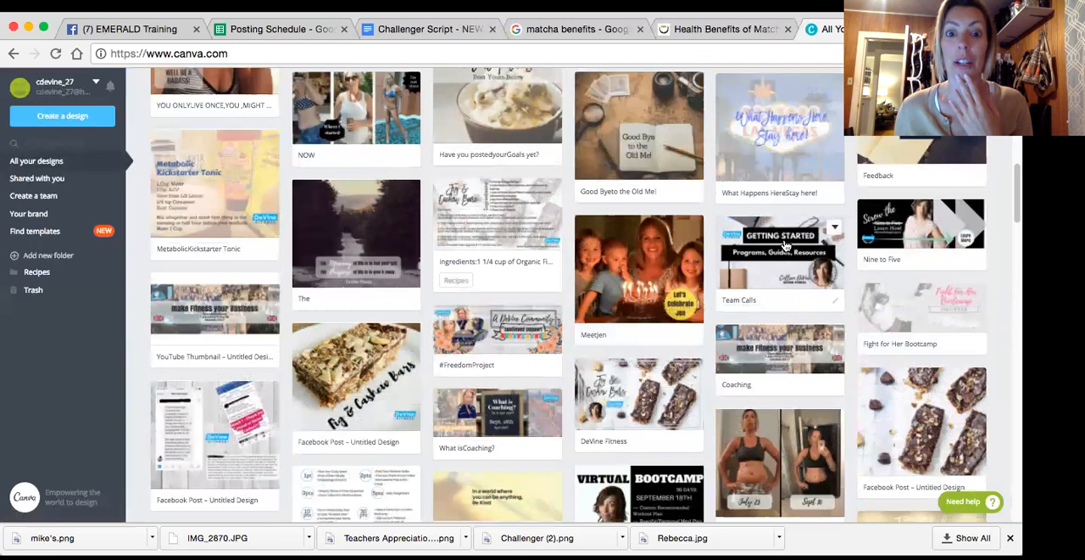
pyautogui.scroll(10, 786, 245)
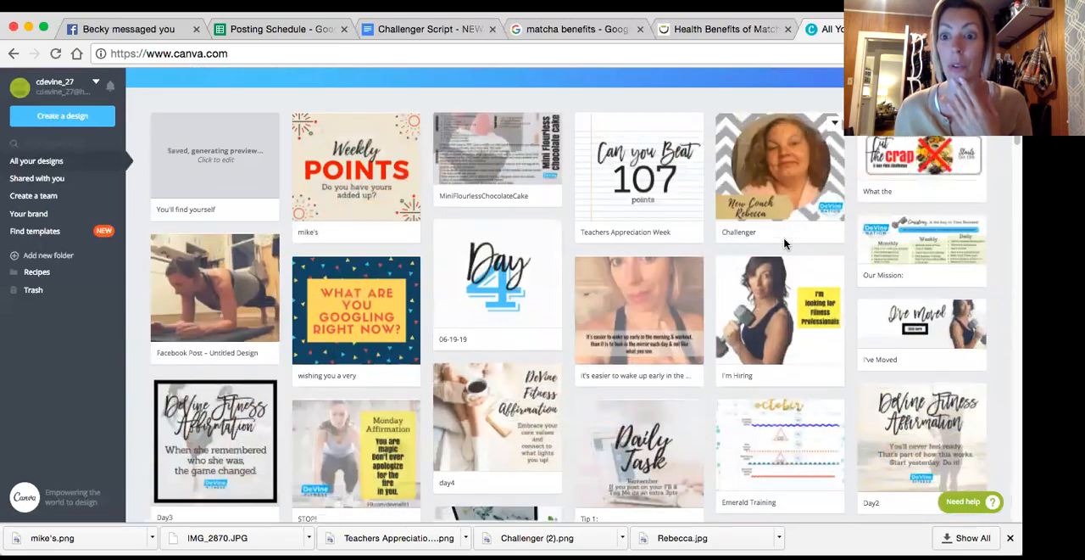
# Open the "Cut the crap" 5 Day FREE Challenge design to view it, close it and return to the start of the designs overview
pyautogui.click(889, 156)
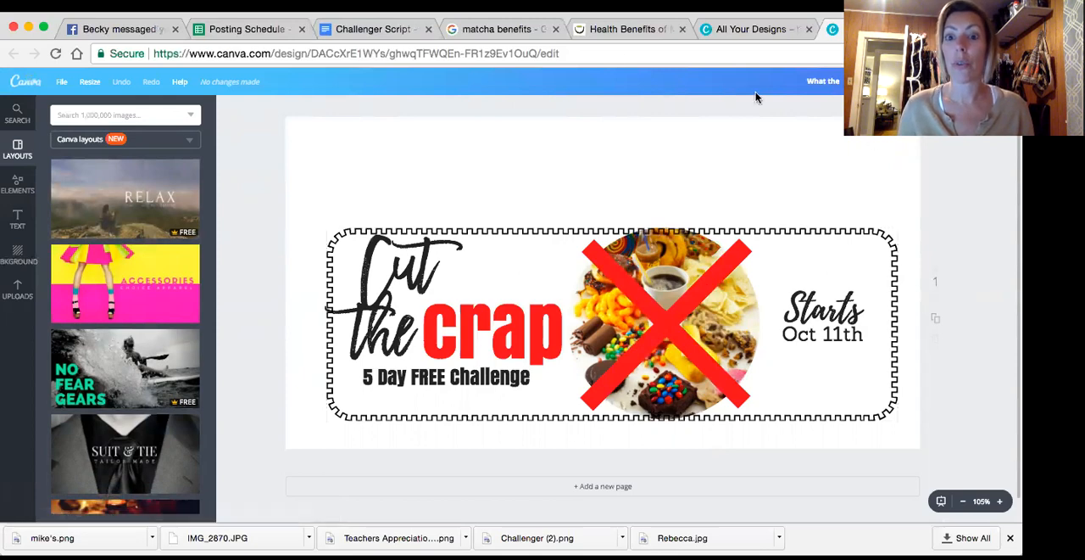
pyautogui.press('super+w')
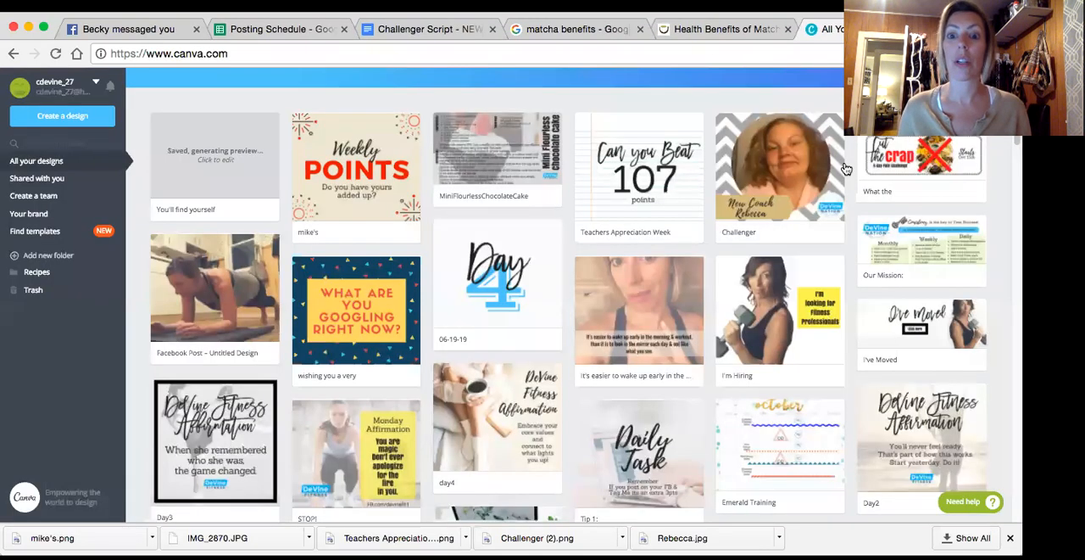
pyautogui.scroll(3, 816, 243)
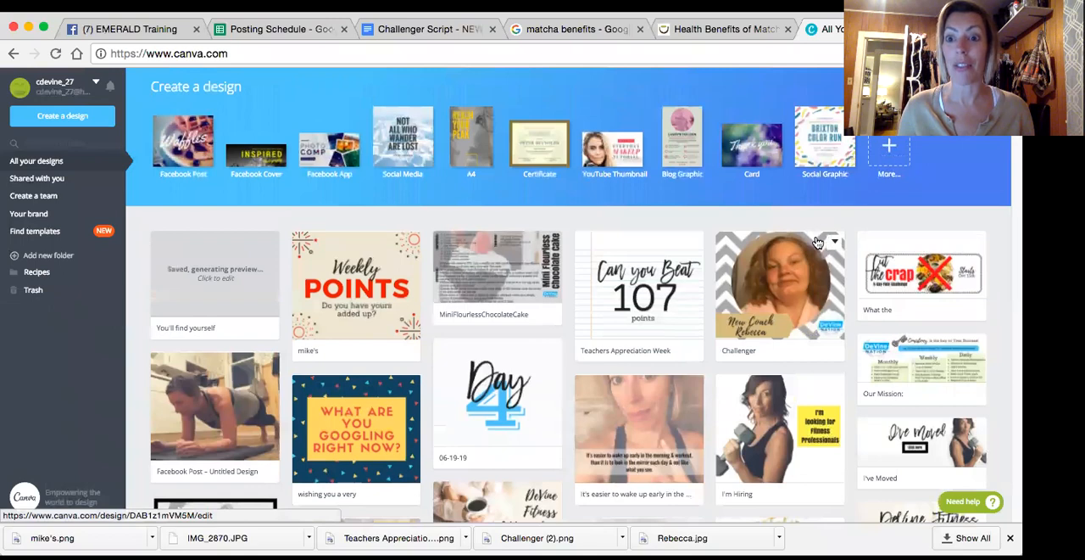